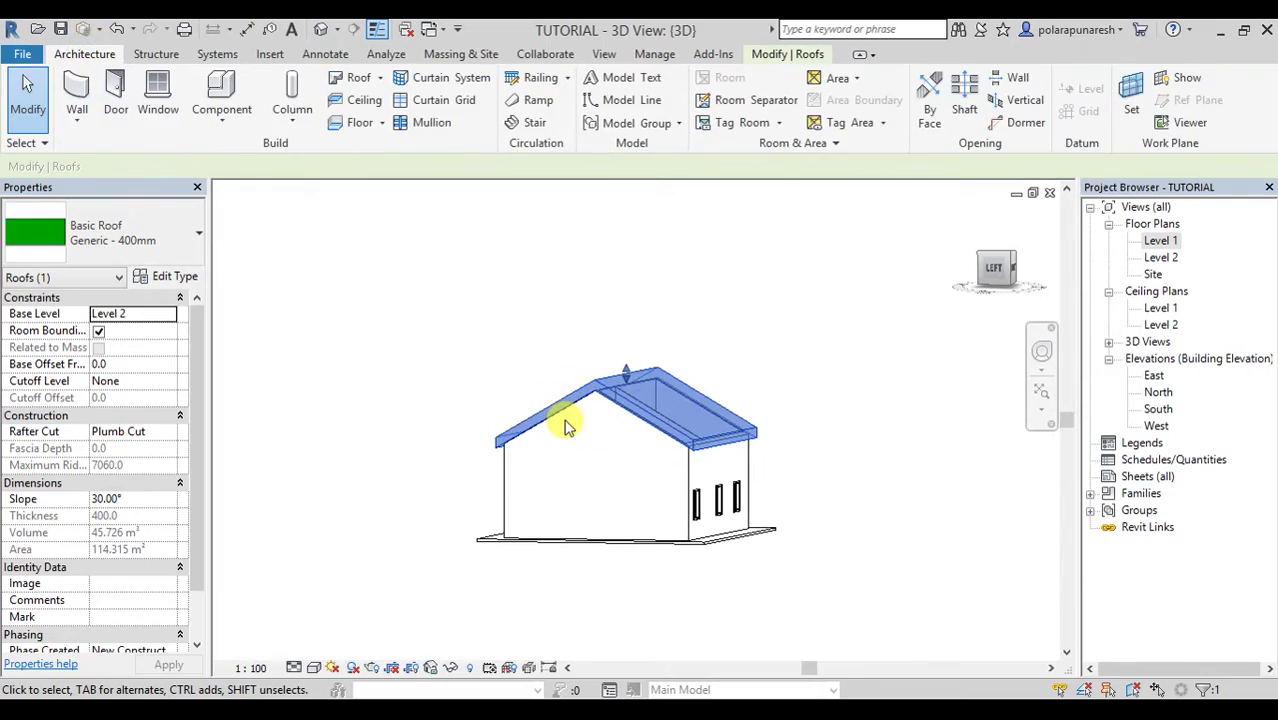
- Open the Level 1 floor plan from the Project Browser and bring up the Architecture tools
{"action": "double_click", "coordinate": [1165, 245]}
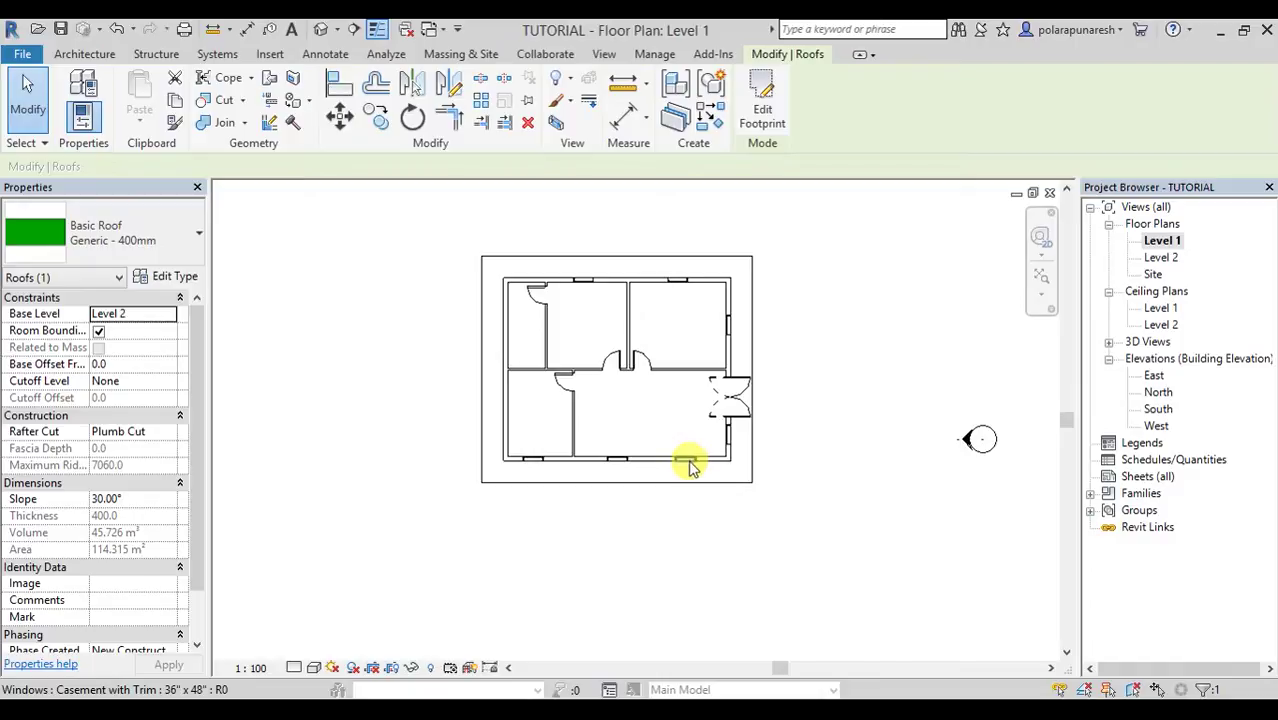
{"action": "left_click", "coordinate": [100, 53]}
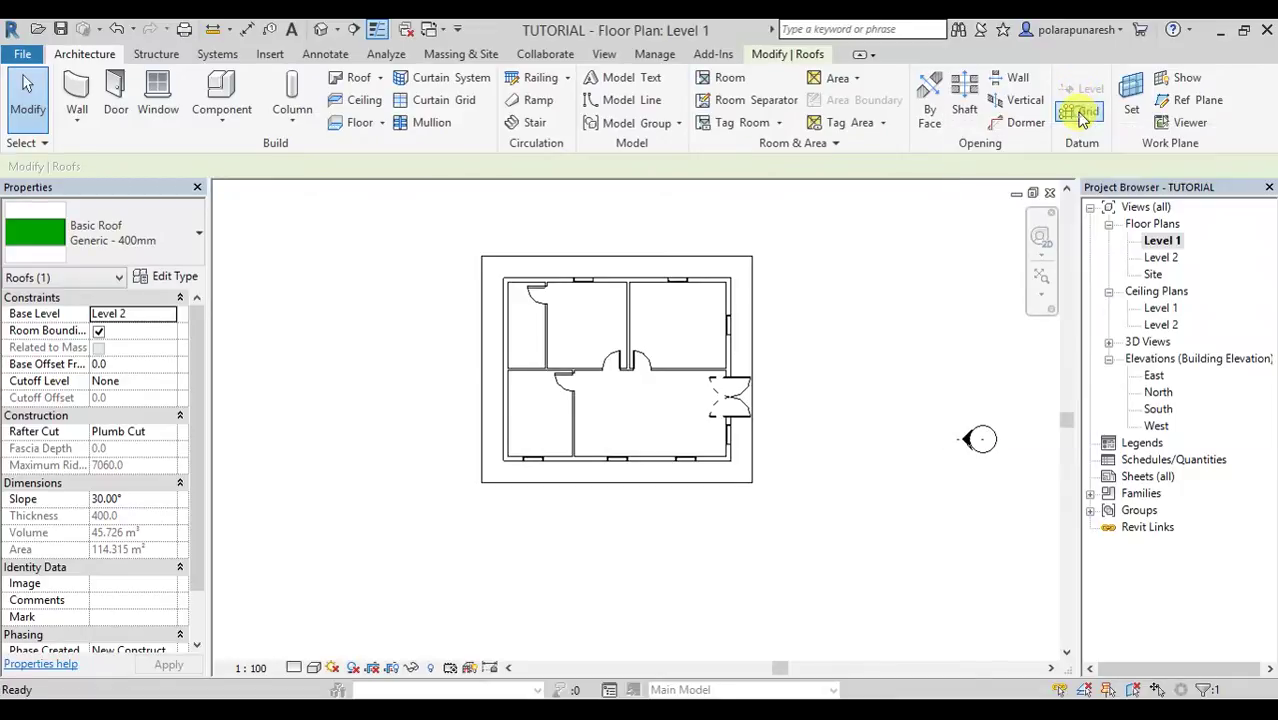
- Draw grid line 1 vertically from above to below the house's left wall
{"action": "left_click", "coordinate": [1080, 112]}
{"action": "scroll", "coordinate": [545, 290], "scroll_direction": "up", "scroll_amount": 1}
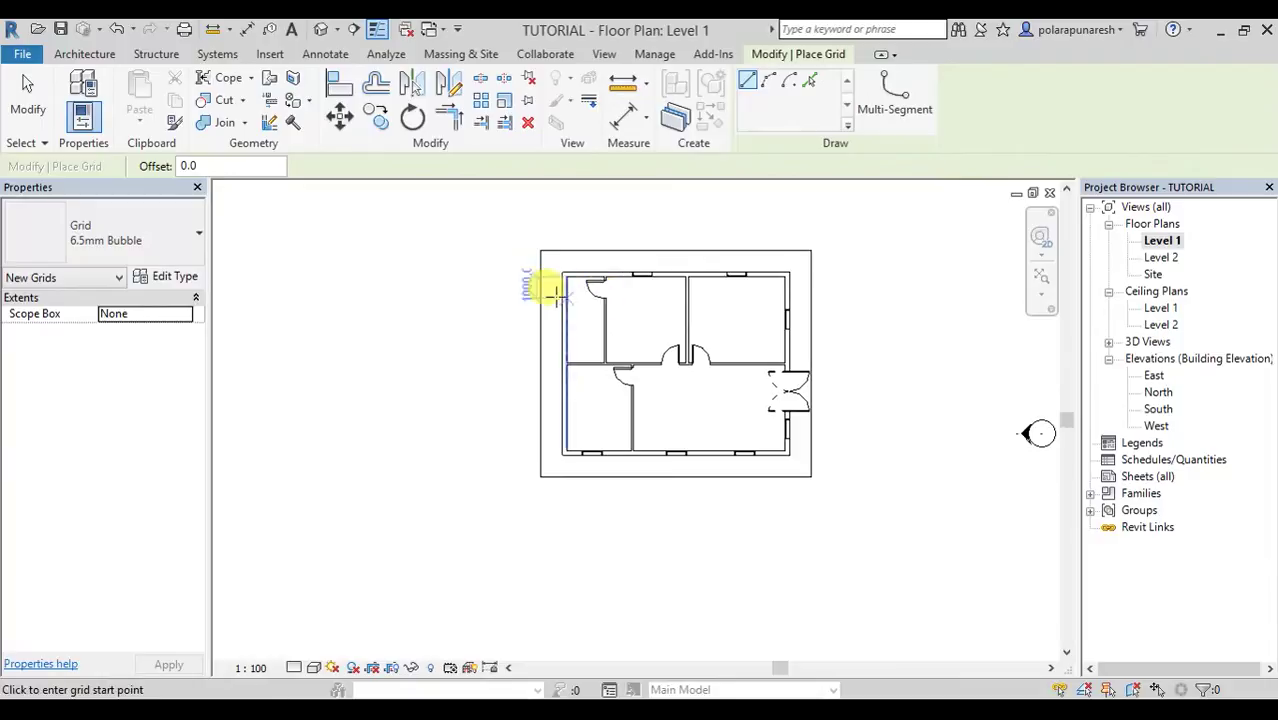
{"action": "scroll", "coordinate": [555, 298], "scroll_direction": "up", "scroll_amount": 1}
{"action": "scroll", "coordinate": [553, 429], "scroll_direction": "up", "scroll_amount": 2}
{"action": "scroll", "coordinate": [553, 429], "scroll_direction": "down", "scroll_amount": 2}
{"action": "scroll", "coordinate": [522, 408], "scroll_direction": "down", "scroll_amount": 2}
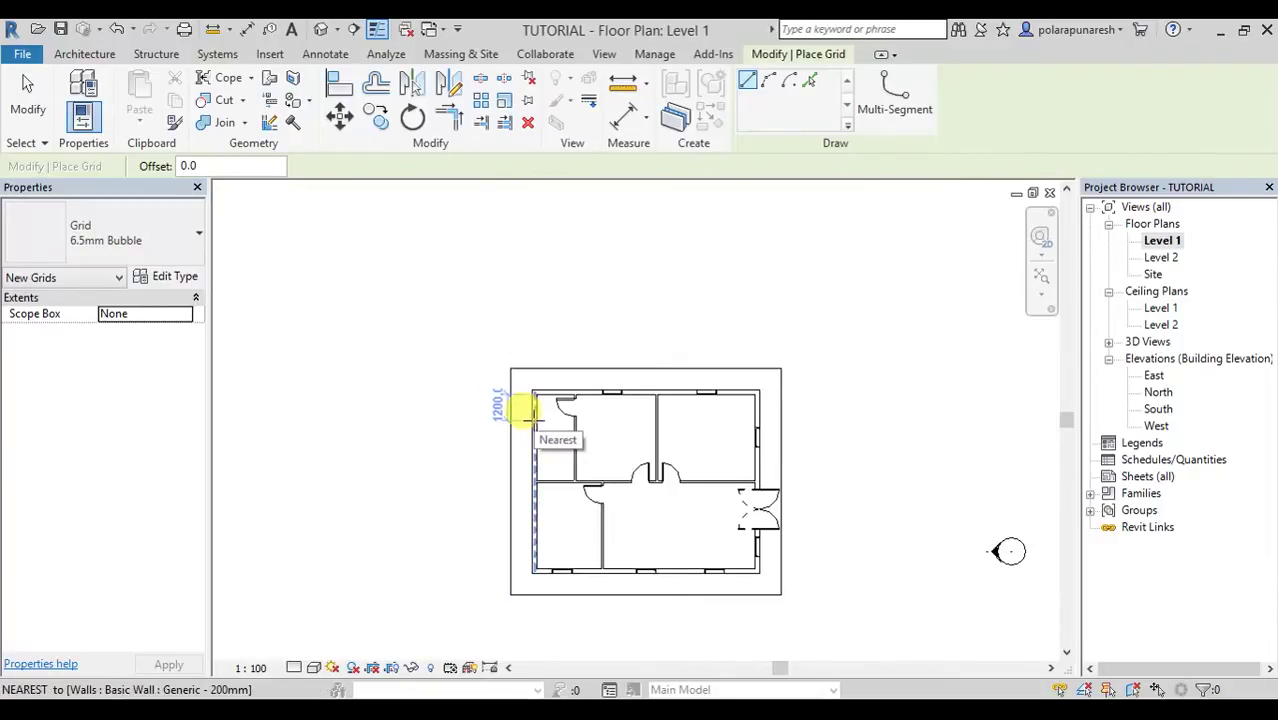
{"action": "scroll", "coordinate": [543, 259], "scroll_direction": "up", "scroll_amount": 2}
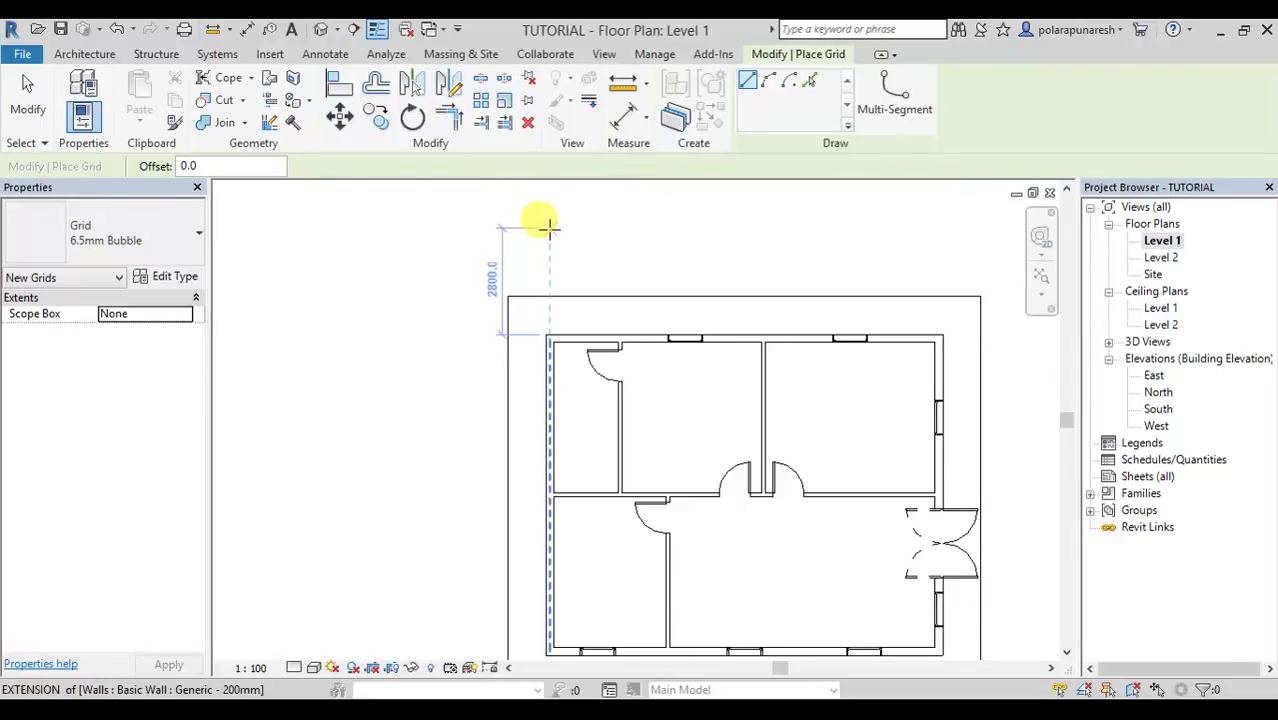
{"action": "left_click", "coordinate": [548, 228]}
{"action": "scroll", "coordinate": [540, 440], "scroll_direction": "down", "scroll_amount": 2}
{"action": "middle_click_drag", "start_coordinate": [536, 508], "coordinate": [570, 279]}
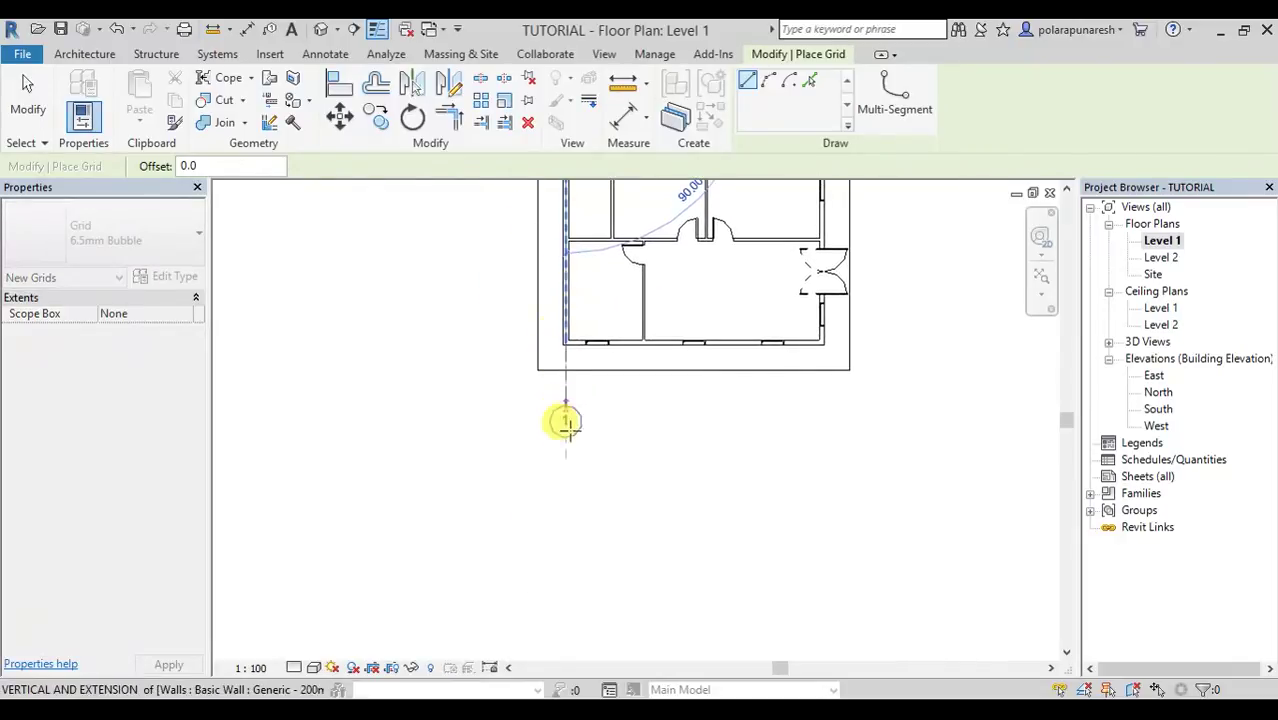
{"action": "left_click", "coordinate": [563, 462]}
{"action": "scroll", "coordinate": [651, 423], "scroll_direction": "down", "scroll_amount": 2}
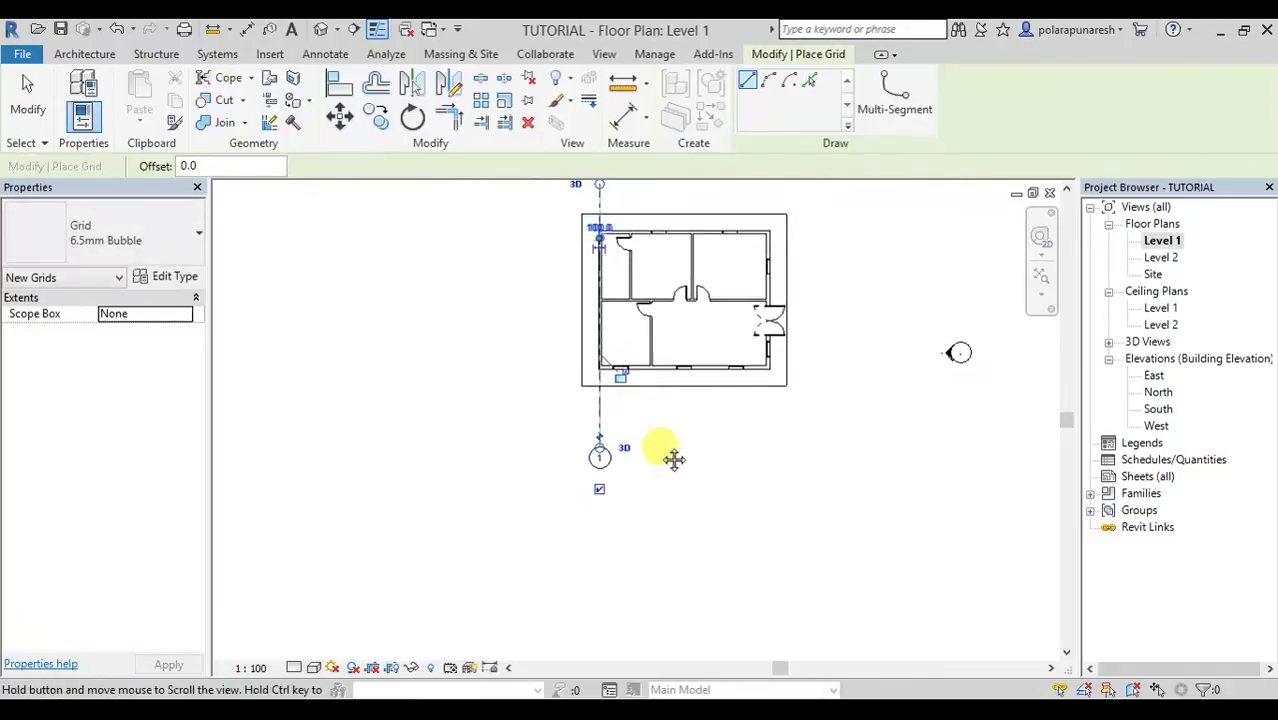
{"action": "scroll", "coordinate": [558, 568], "scroll_direction": "up", "scroll_amount": 3}
{"action": "scroll", "coordinate": [628, 488], "scroll_direction": "down", "scroll_amount": 2}
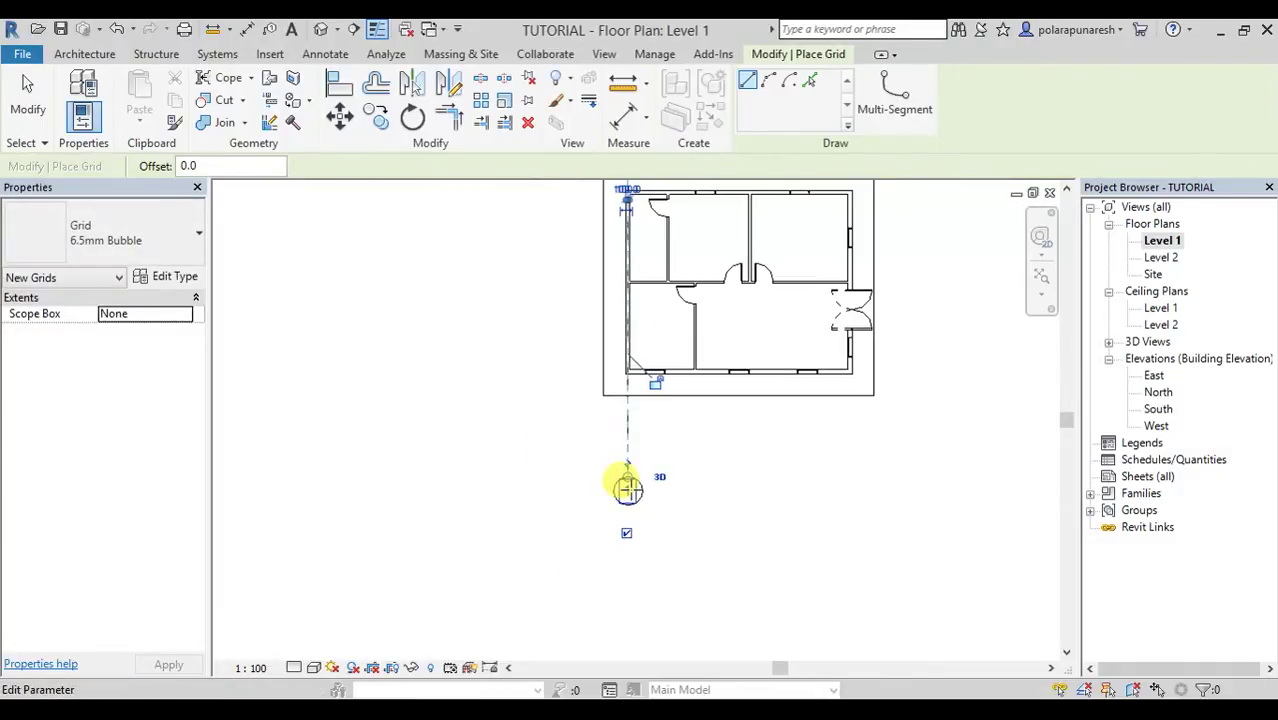
{"action": "scroll", "coordinate": [625, 476], "scroll_direction": "down", "scroll_amount": 1}
{"action": "scroll", "coordinate": [625, 479], "scroll_direction": "up", "scroll_amount": 1}
{"action": "scroll", "coordinate": [628, 475], "scroll_direction": "up", "scroll_amount": 2}
{"action": "scroll", "coordinate": [633, 466], "scroll_direction": "up", "scroll_amount": 2}
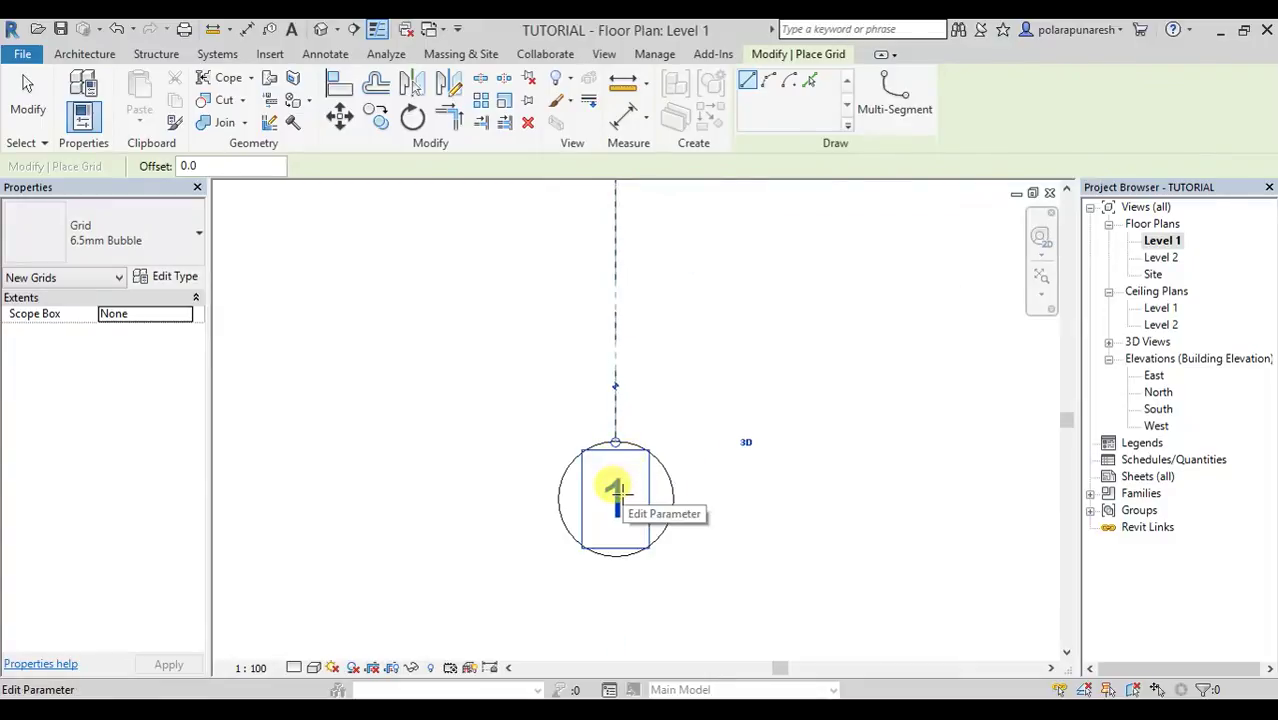
- Relabel the left-wall grid bubble from 1 to A
{"action": "key", "text": "Escape"}
{"action": "key", "text": "Escape"}
{"action": "left_click", "coordinate": [616, 505]}
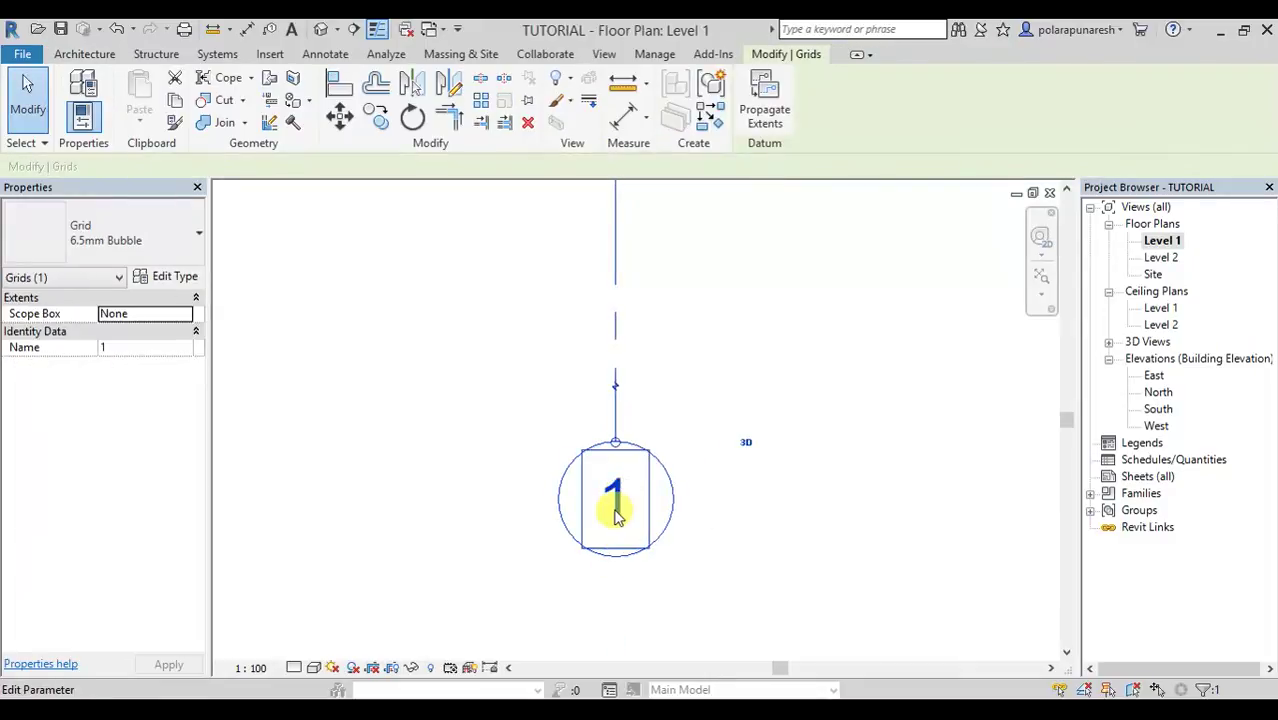
{"action": "left_click", "coordinate": [618, 500]}
{"action": "type", "text": "A"}
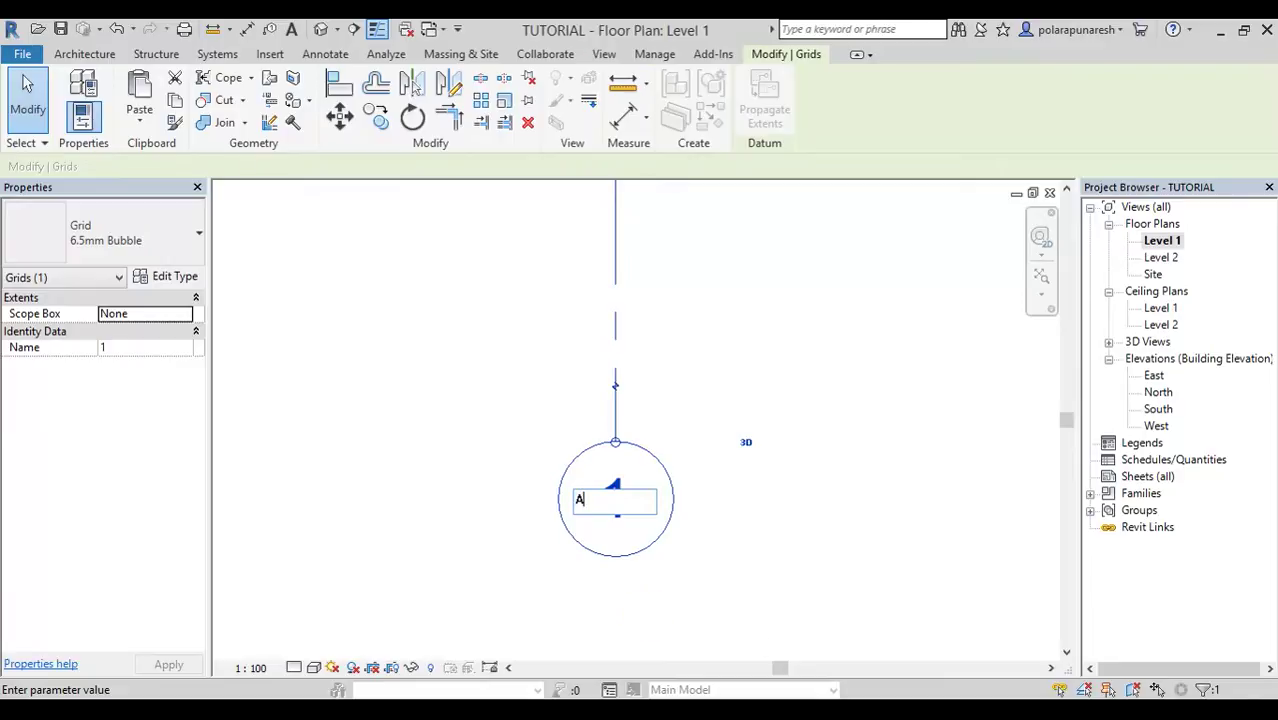
{"action": "key", "text": "Return"}
{"action": "scroll", "coordinate": [730, 520], "scroll_direction": "down", "scroll_amount": 3}
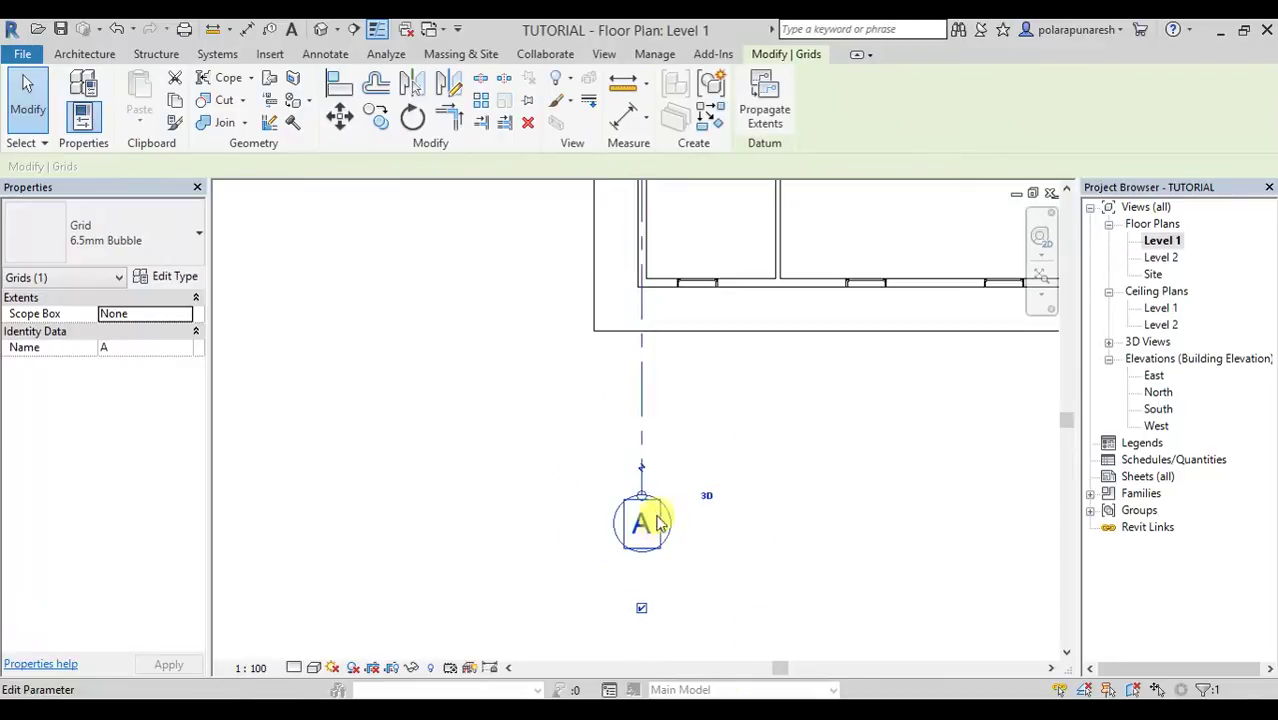
{"action": "middle_click_drag", "start_coordinate": [647, 481], "coordinate": [589, 470]}
{"action": "scroll", "coordinate": [580, 460], "scroll_direction": "up", "scroll_amount": 2}
{"action": "scroll", "coordinate": [608, 452], "scroll_direction": "down", "scroll_amount": 3}
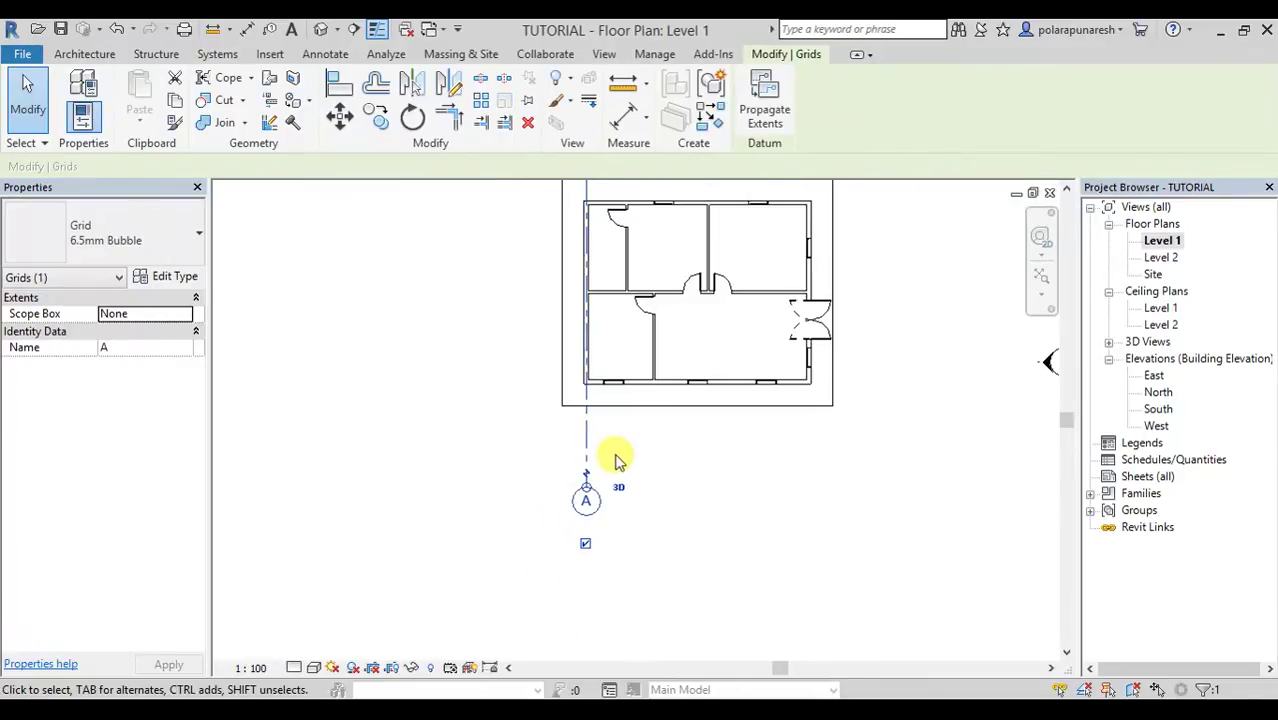
{"action": "scroll", "coordinate": [595, 493], "scroll_direction": "up", "scroll_amount": 1}
{"action": "scroll", "coordinate": [640, 202], "scroll_direction": "up", "scroll_amount": 2}
{"action": "middle_click_drag", "start_coordinate": [640, 202], "coordinate": [608, 334]}
{"action": "scroll", "coordinate": [598, 318], "scroll_direction": "down", "scroll_amount": 2}
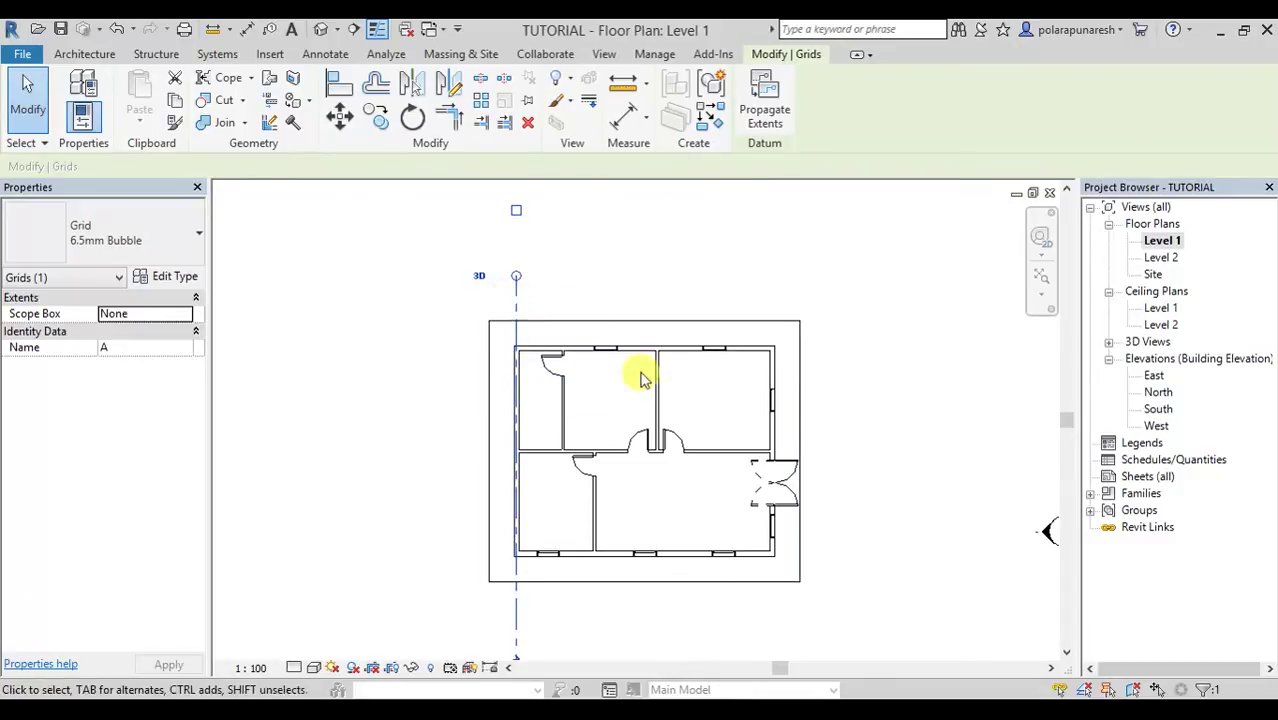
- Draw vertical grid B along the interior wall, from above to below the house
{"action": "left_click", "coordinate": [710, 120]}
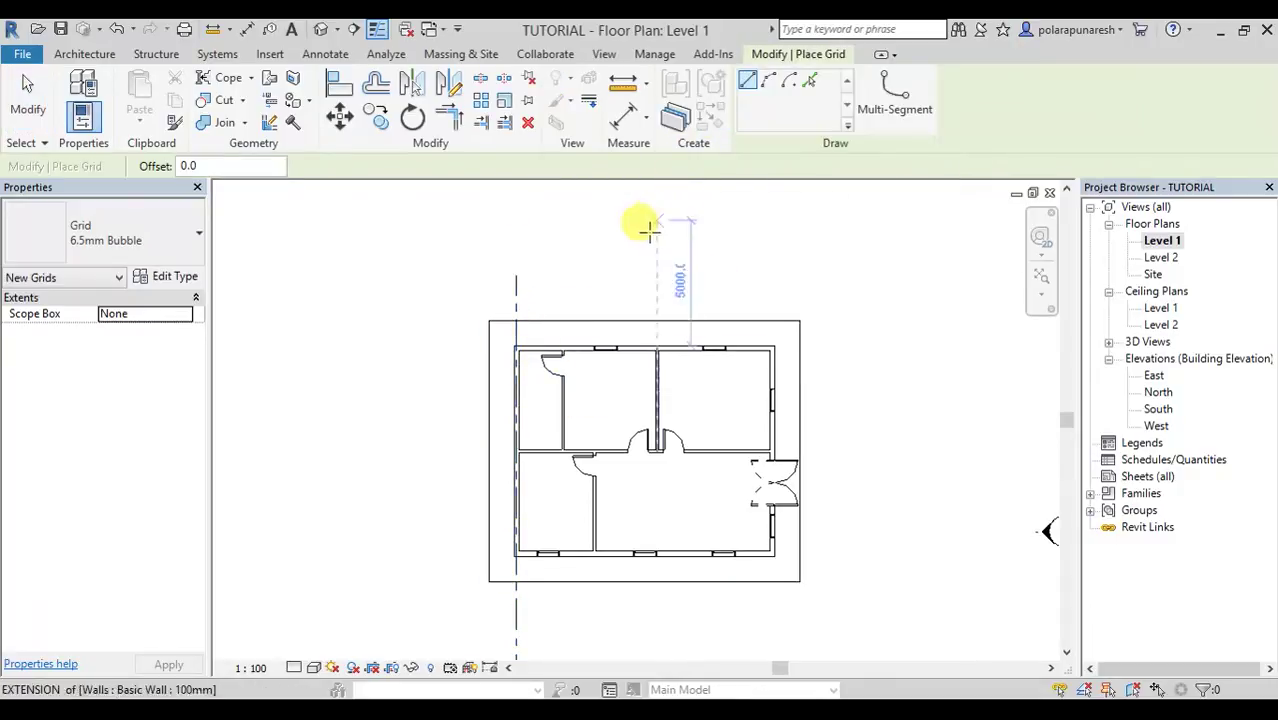
{"action": "scroll", "coordinate": [570, 288], "scroll_direction": "up", "scroll_amount": 3}
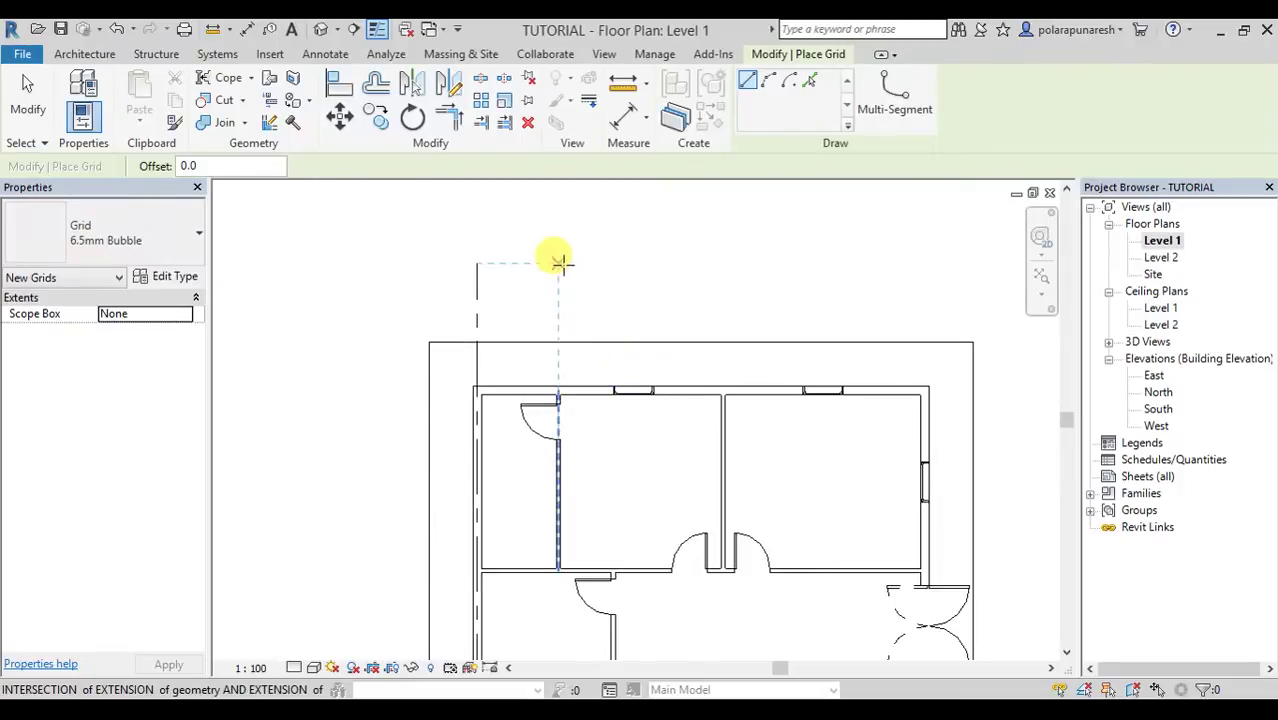
{"action": "left_click", "coordinate": [557, 258]}
{"action": "scroll", "coordinate": [562, 480], "scroll_direction": "down", "scroll_amount": 2}
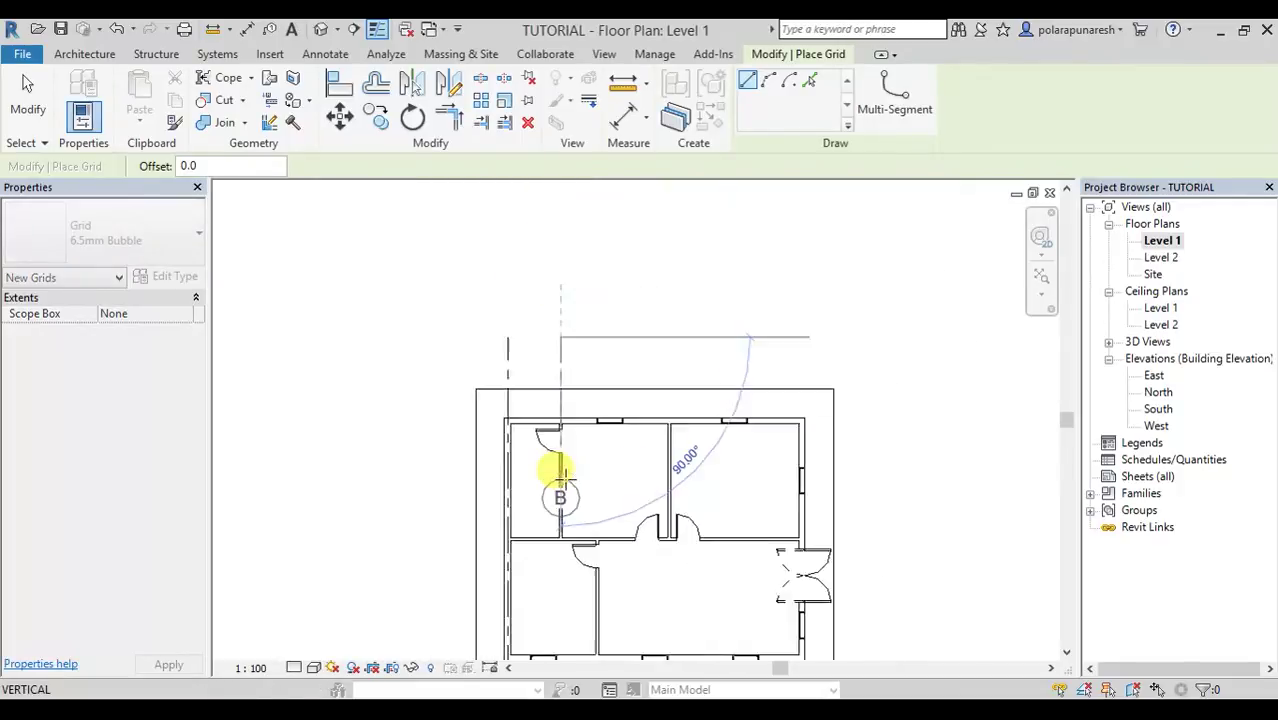
{"action": "scroll", "coordinate": [584, 205], "scroll_direction": "down", "scroll_amount": 1}
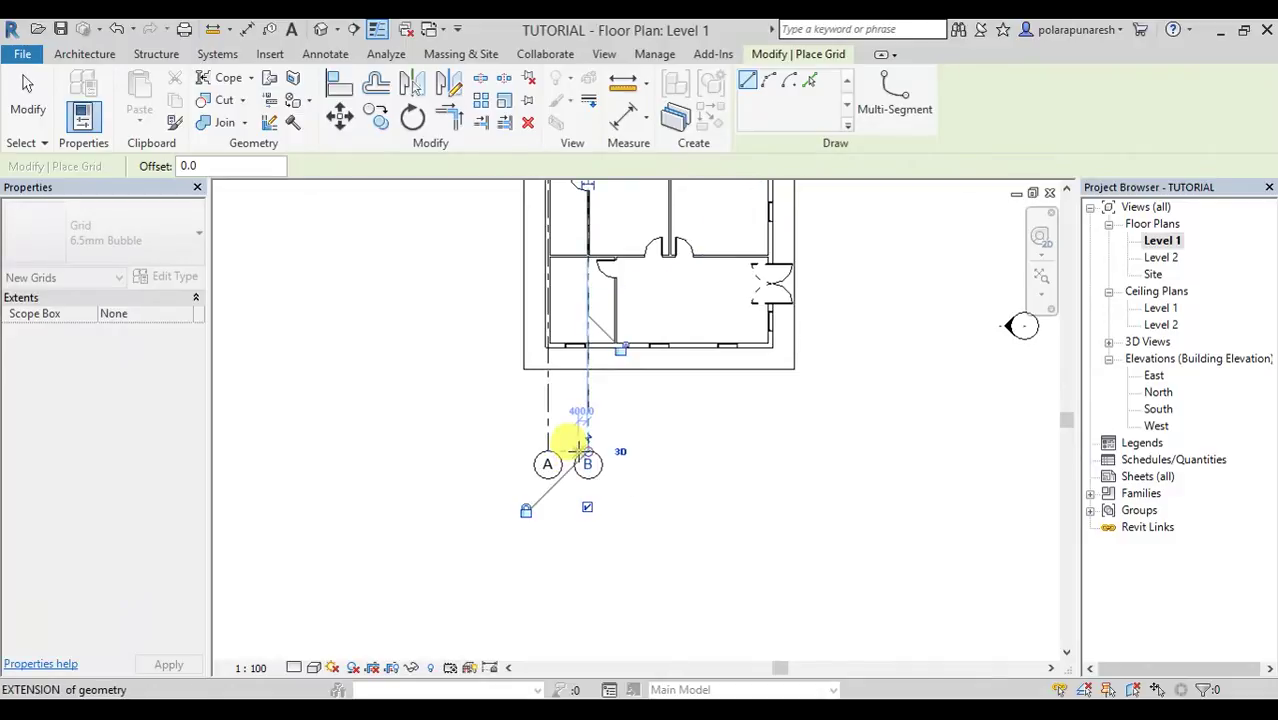
{"action": "left_click", "coordinate": [587, 462]}
{"action": "scroll", "coordinate": [597, 433], "scroll_direction": "up", "scroll_amount": 2}
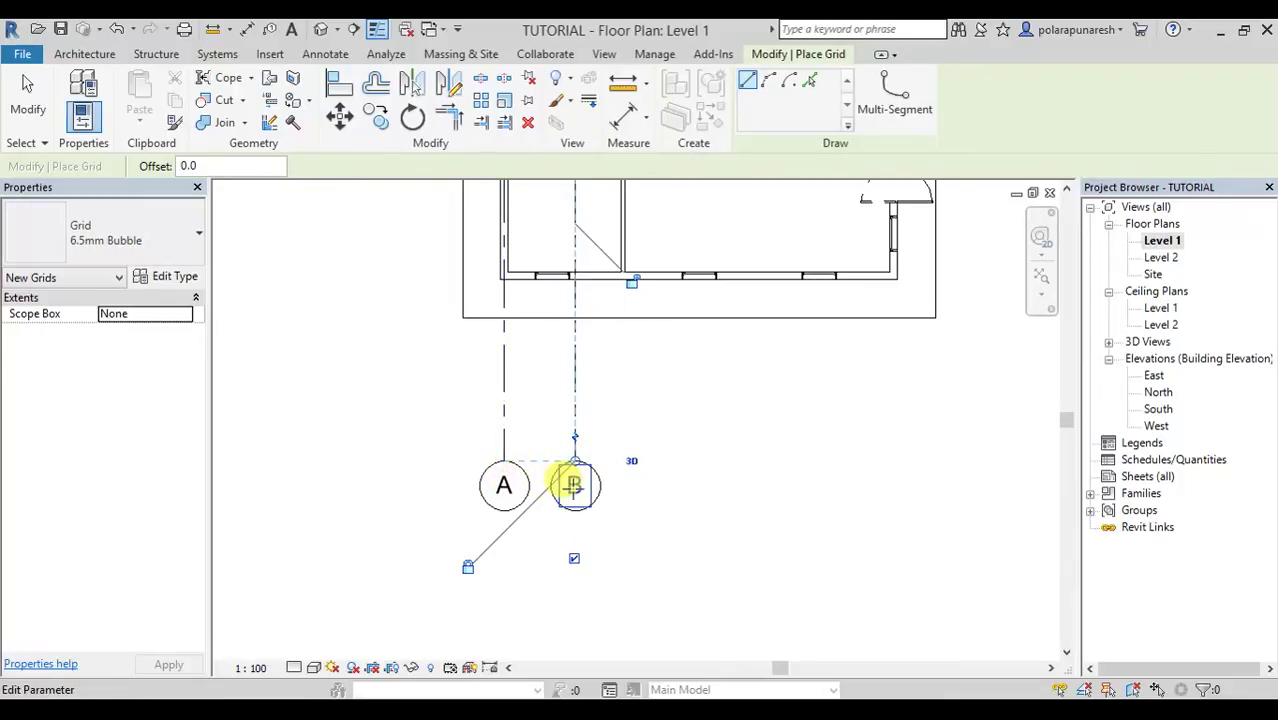
{"action": "scroll", "coordinate": [613, 442], "scroll_direction": "down", "scroll_amount": 1}
{"action": "scroll", "coordinate": [650, 414], "scroll_direction": "down", "scroll_amount": 1}
{"action": "scroll", "coordinate": [619, 320], "scroll_direction": "up", "scroll_amount": 1}
{"action": "scroll", "coordinate": [619, 320], "scroll_direction": "up", "scroll_amount": 1}
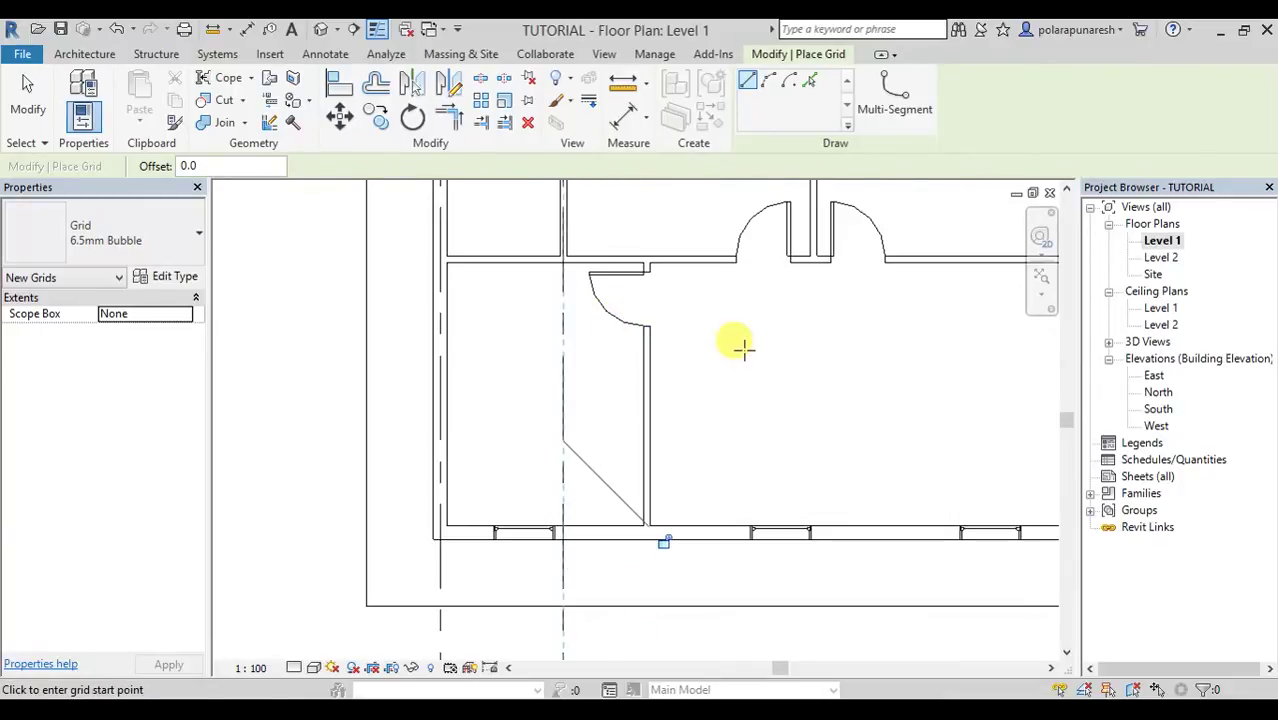
{"action": "middle_click_drag", "start_coordinate": [739, 345], "coordinate": [650, 499]}
{"action": "scroll", "coordinate": [650, 499], "scroll_direction": "down", "scroll_amount": 1}
{"action": "scroll", "coordinate": [667, 334], "scroll_direction": "down", "scroll_amount": 1}
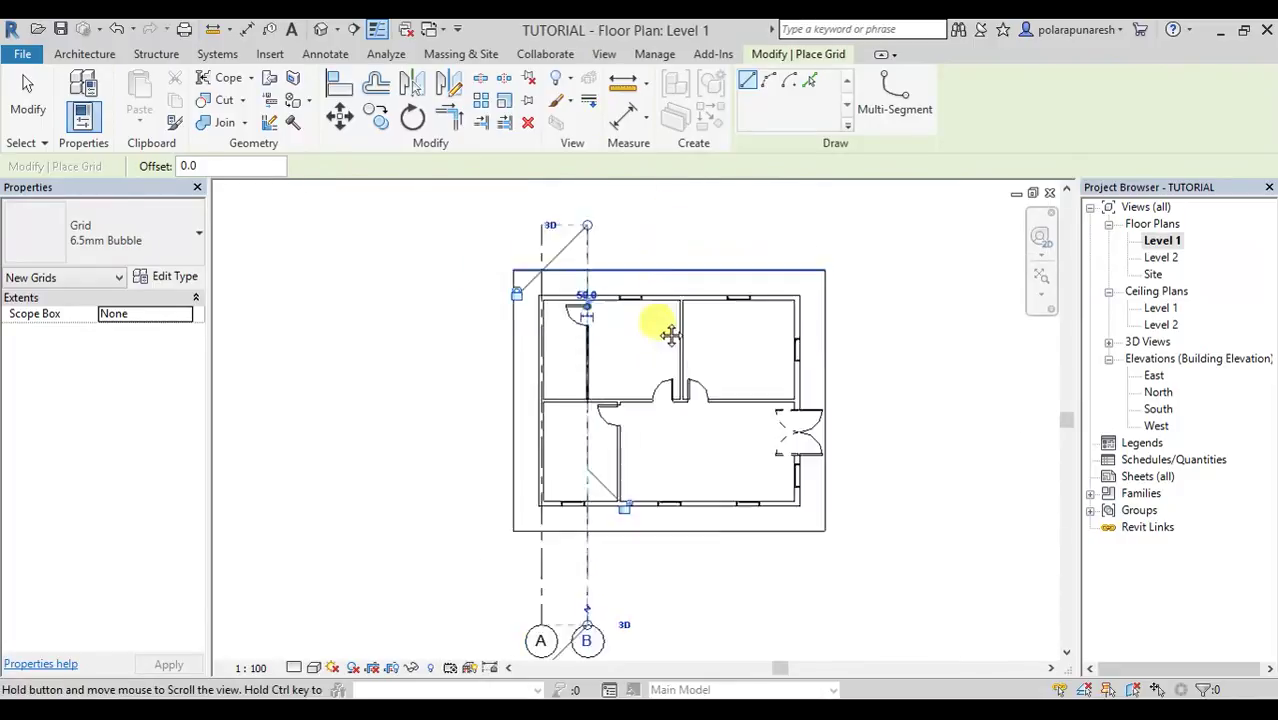
{"action": "middle_click_drag", "start_coordinate": [660, 254], "coordinate": [652, 330]}
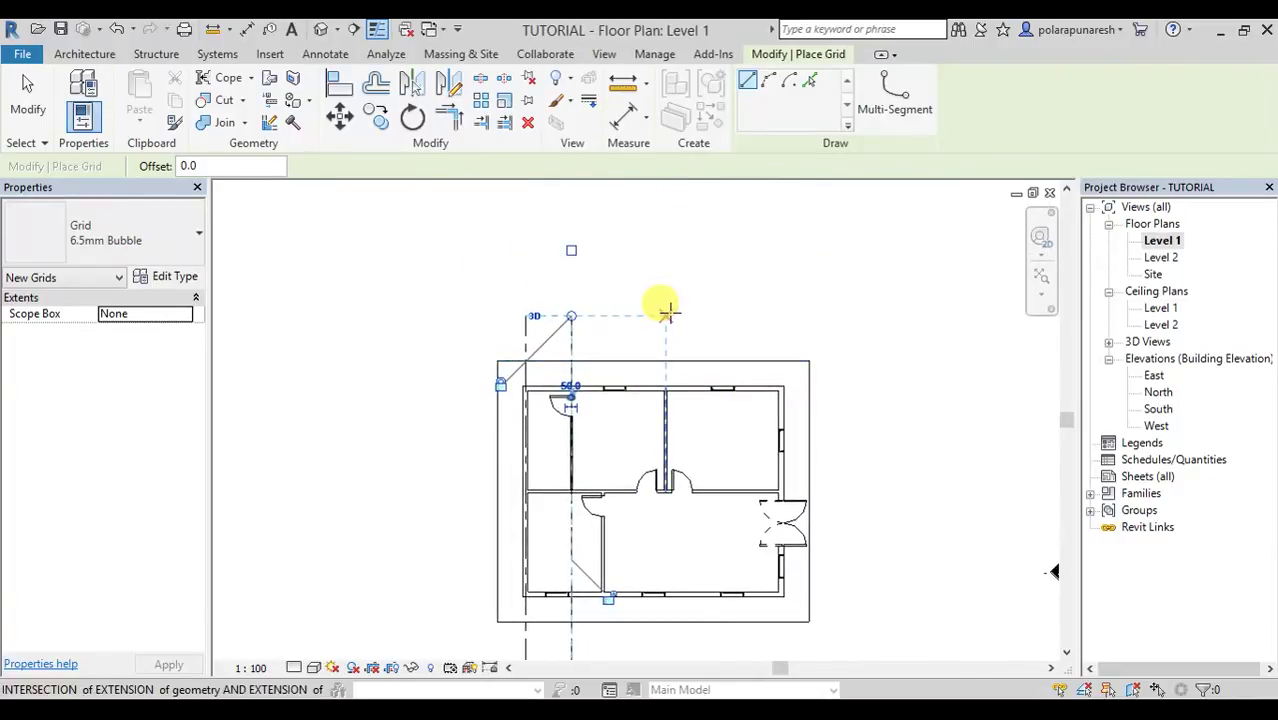
- Draw vertical grid C through the house plan
{"action": "left_click", "coordinate": [665, 310]}
{"action": "scroll", "coordinate": [651, 477], "scroll_direction": "down", "scroll_amount": 1}
{"action": "middle_click_drag", "start_coordinate": [665, 606], "coordinate": [694, 334]}
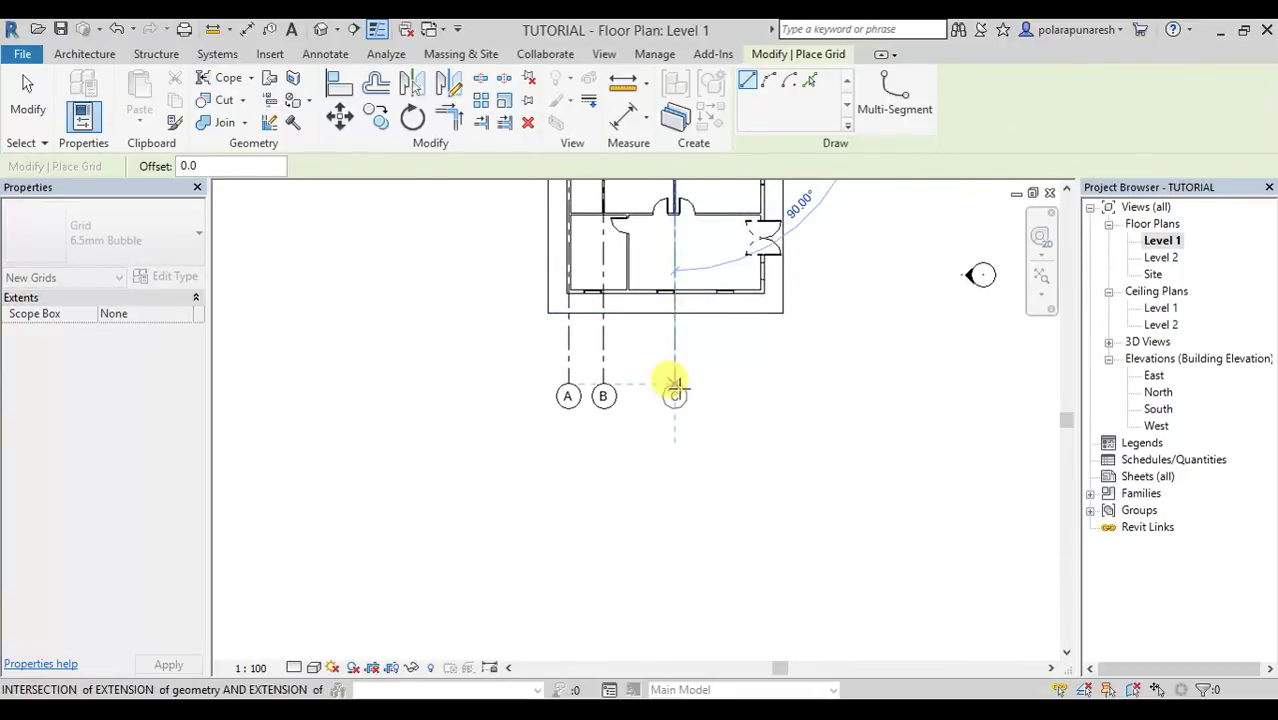
{"action": "left_click", "coordinate": [675, 383]}
{"action": "scroll", "coordinate": [702, 459], "scroll_direction": "down", "scroll_amount": 2}
{"action": "middle_click_drag", "start_coordinate": [702, 459], "coordinate": [685, 419]}
{"action": "scroll", "coordinate": [672, 305], "scroll_direction": "up", "scroll_amount": 2}
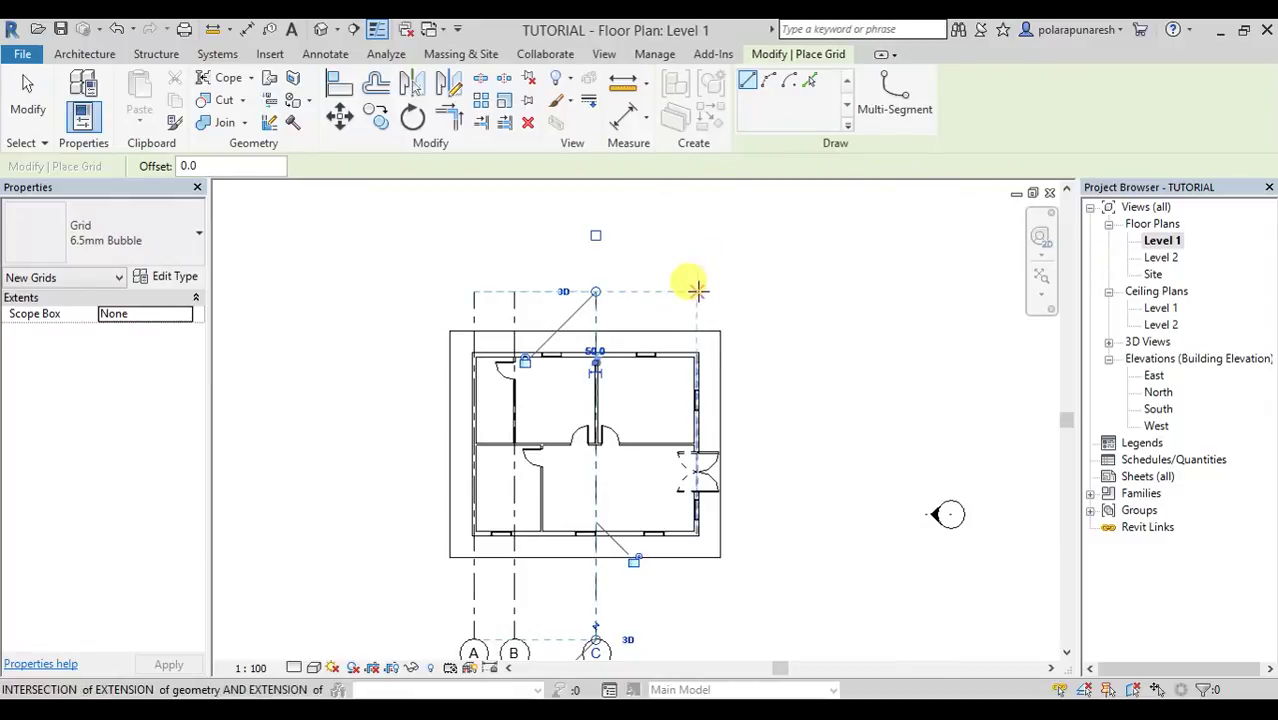
- Draw vertical grid D along the east wall, in line with grids A–C
{"action": "left_click", "coordinate": [697, 290]}
{"action": "middle_click_drag", "start_coordinate": [699, 590], "coordinate": [685, 374]}
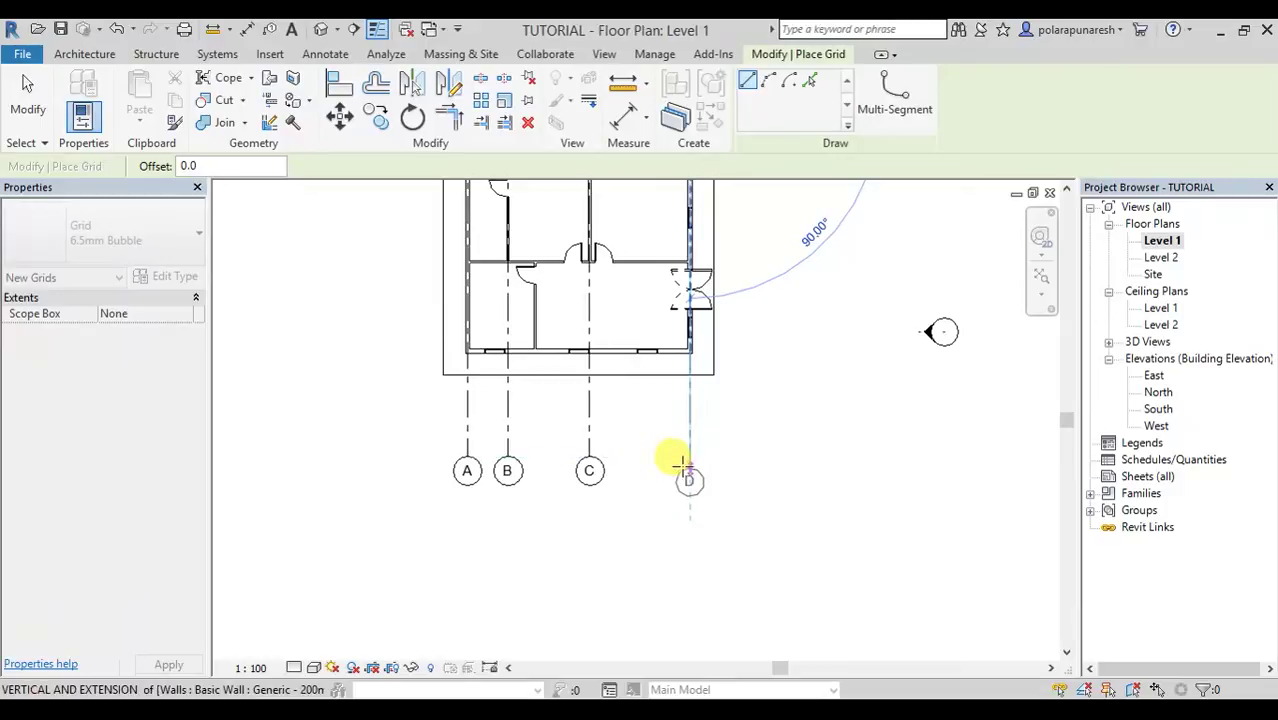
{"action": "left_click", "coordinate": [685, 458]}
{"action": "scroll", "coordinate": [612, 430], "scroll_direction": "down", "scroll_amount": 2}
{"action": "scroll", "coordinate": [620, 480], "scroll_direction": "up", "scroll_amount": 3}
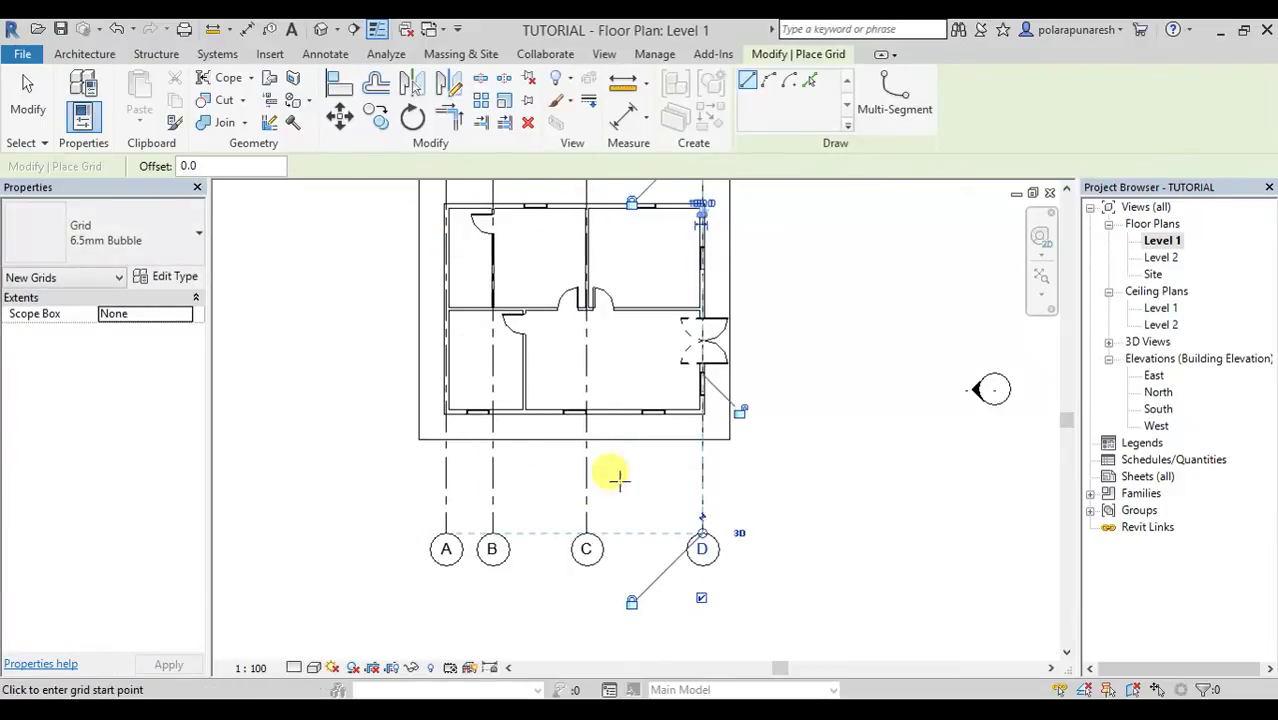
- Draw a horizontal grid along the house's top wall
{"action": "scroll", "coordinate": [612, 495], "scroll_direction": "down", "scroll_amount": 2}
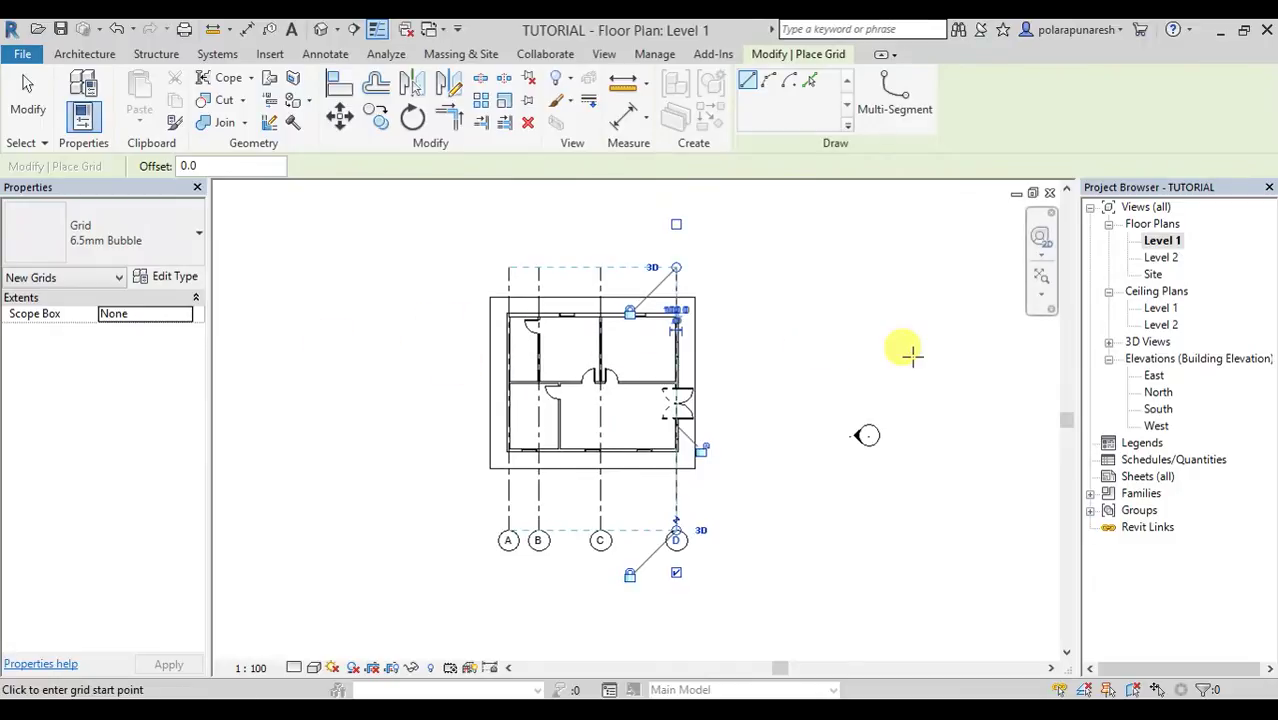
{"action": "scroll", "coordinate": [630, 262], "scroll_direction": "up", "scroll_amount": 2}
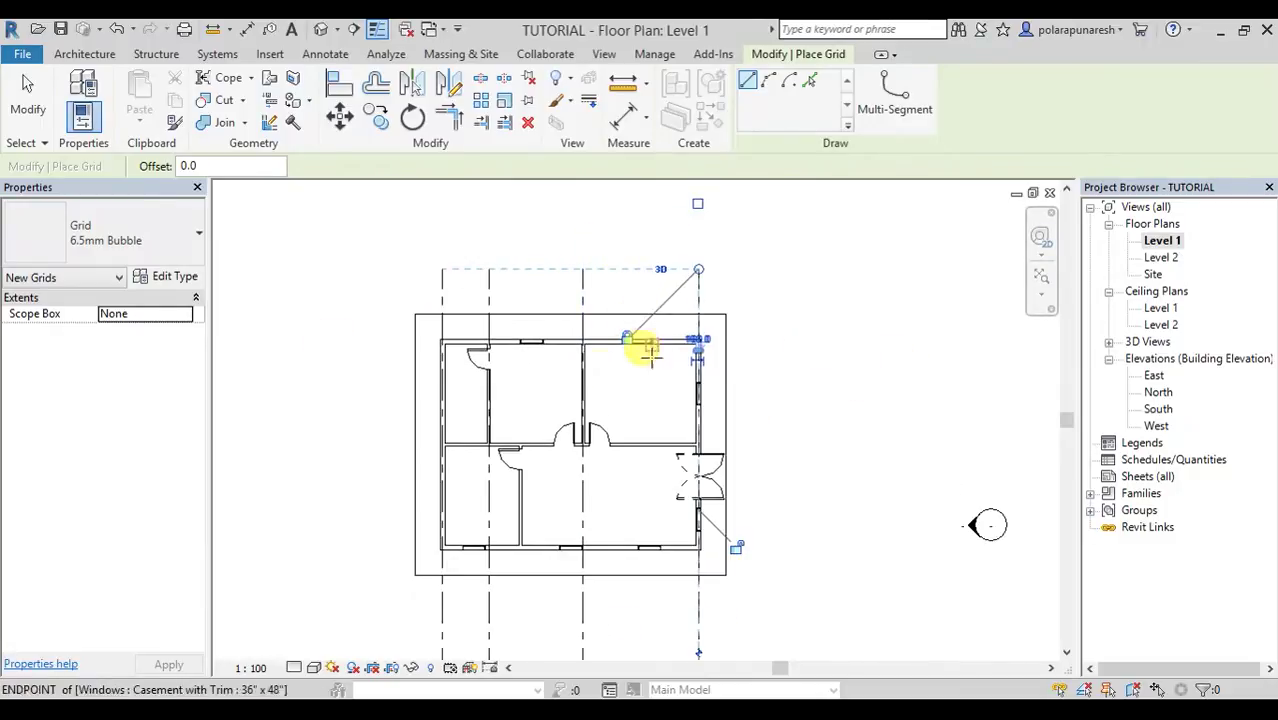
{"action": "scroll", "coordinate": [326, 378], "scroll_direction": "up", "scroll_amount": 2}
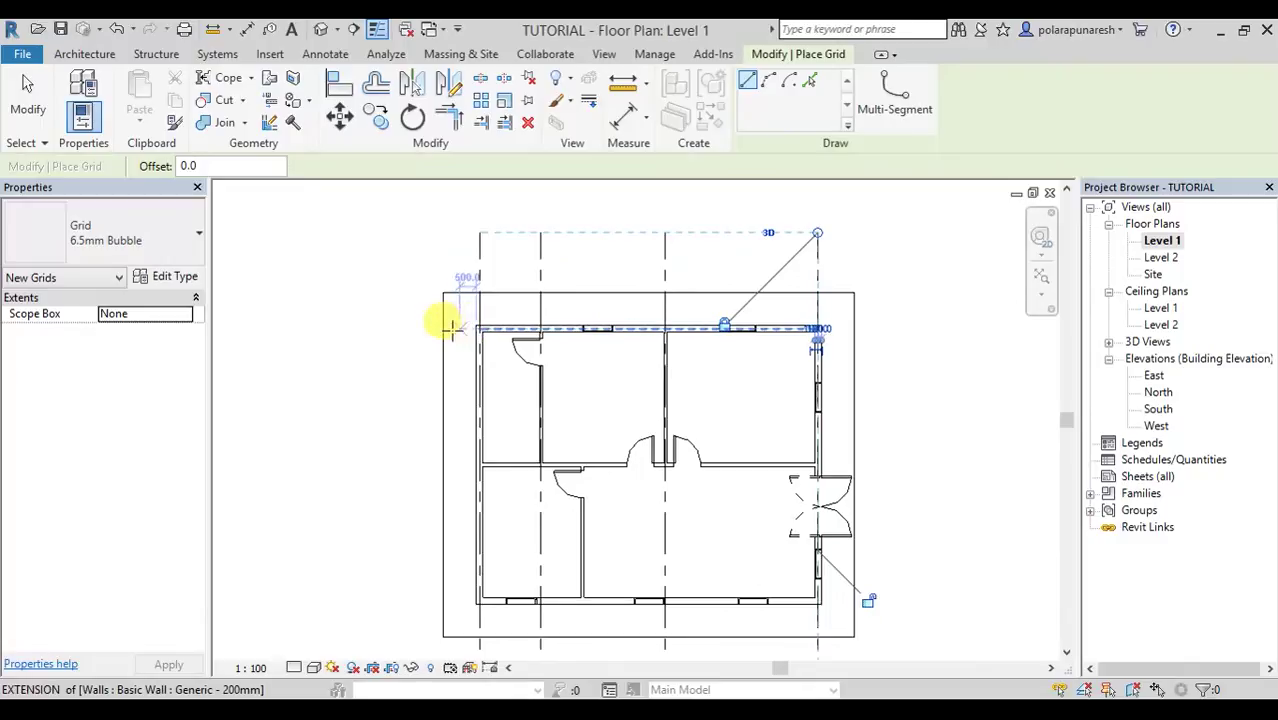
{"action": "left_click", "coordinate": [358, 326]}
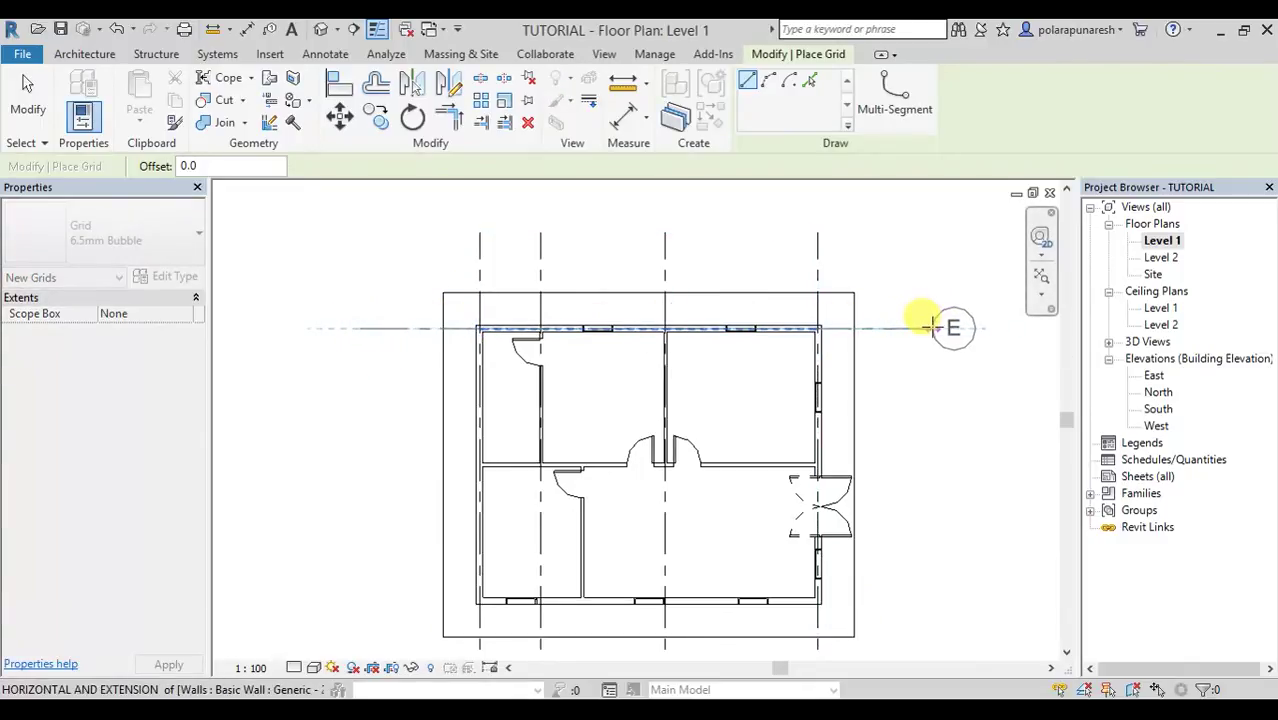
{"action": "left_click", "coordinate": [929, 326]}
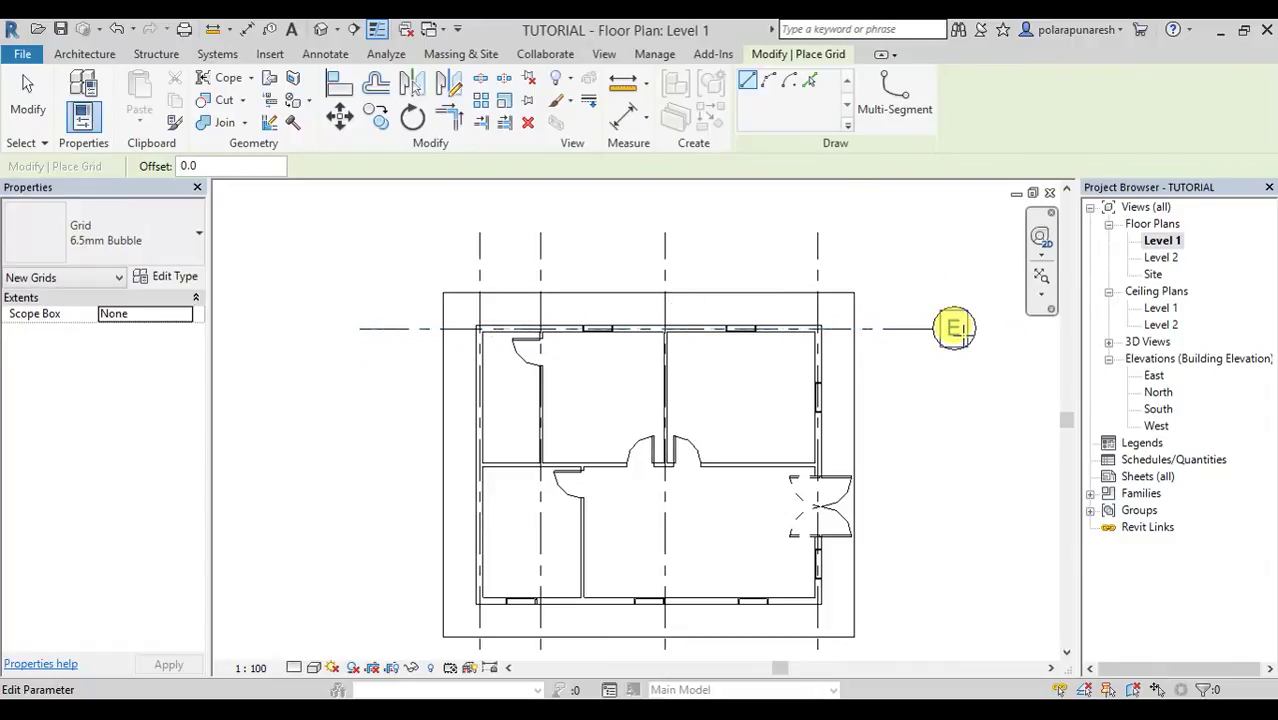
{"action": "key", "text": "Escape"}
{"action": "key", "text": "Escape"}
- Rename the new horizontal grid from E to 1
{"action": "scroll", "coordinate": [955, 328], "scroll_direction": "up", "scroll_amount": 3}
{"action": "left_click", "coordinate": [950, 325]}
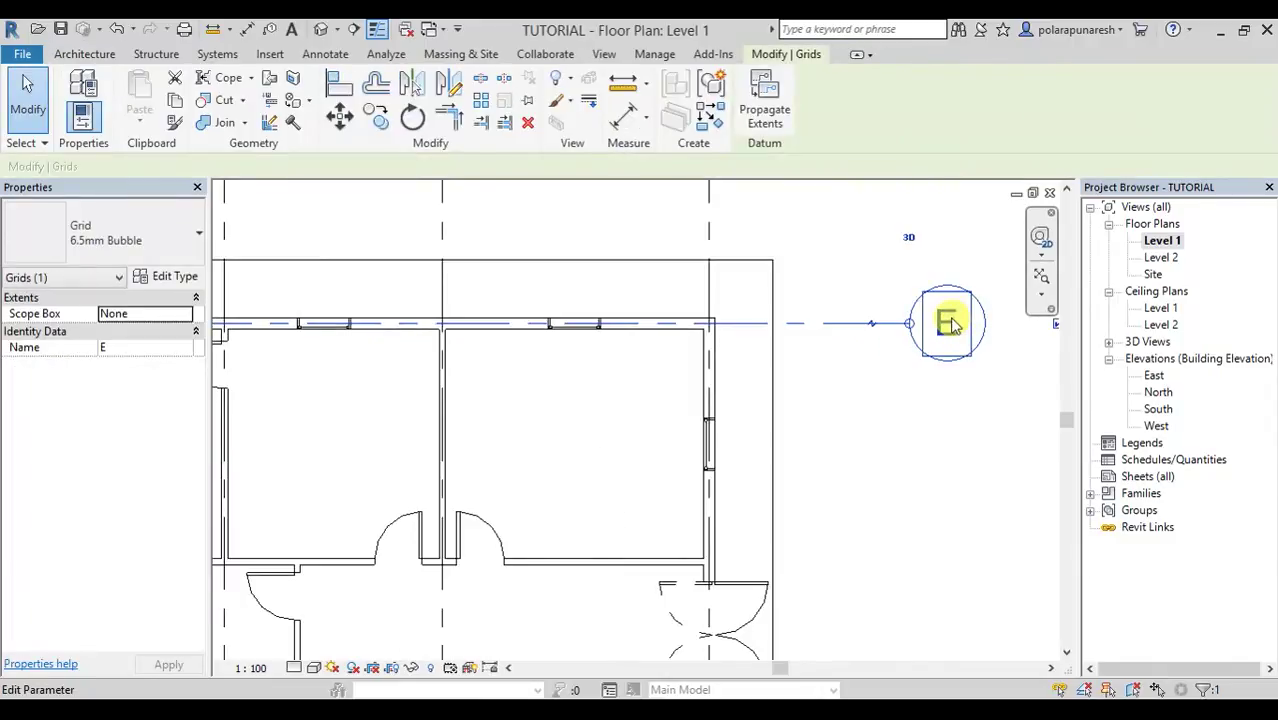
{"action": "left_click", "coordinate": [950, 328]}
{"action": "type", "text": "1"}
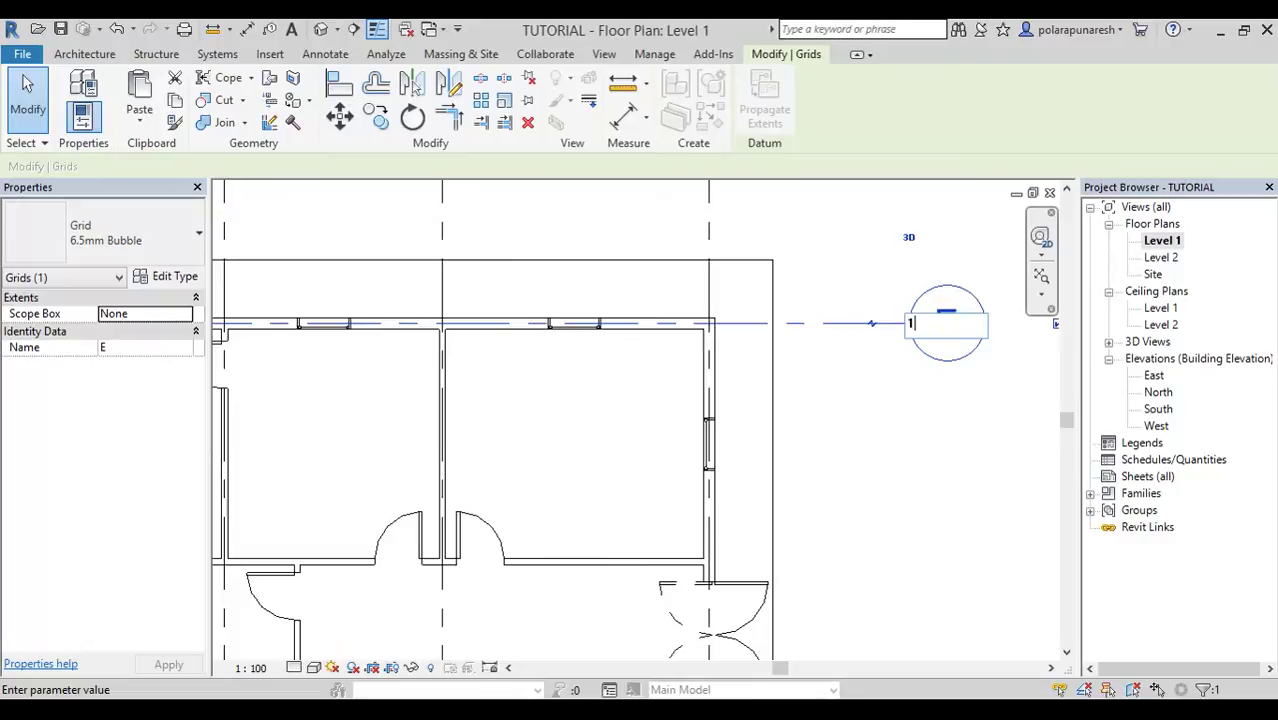
{"action": "left_click", "coordinate": [947, 434]}
{"action": "scroll", "coordinate": [884, 434], "scroll_direction": "down", "scroll_amount": 3}
{"action": "scroll", "coordinate": [905, 400], "scroll_direction": "down", "scroll_amount": 2}
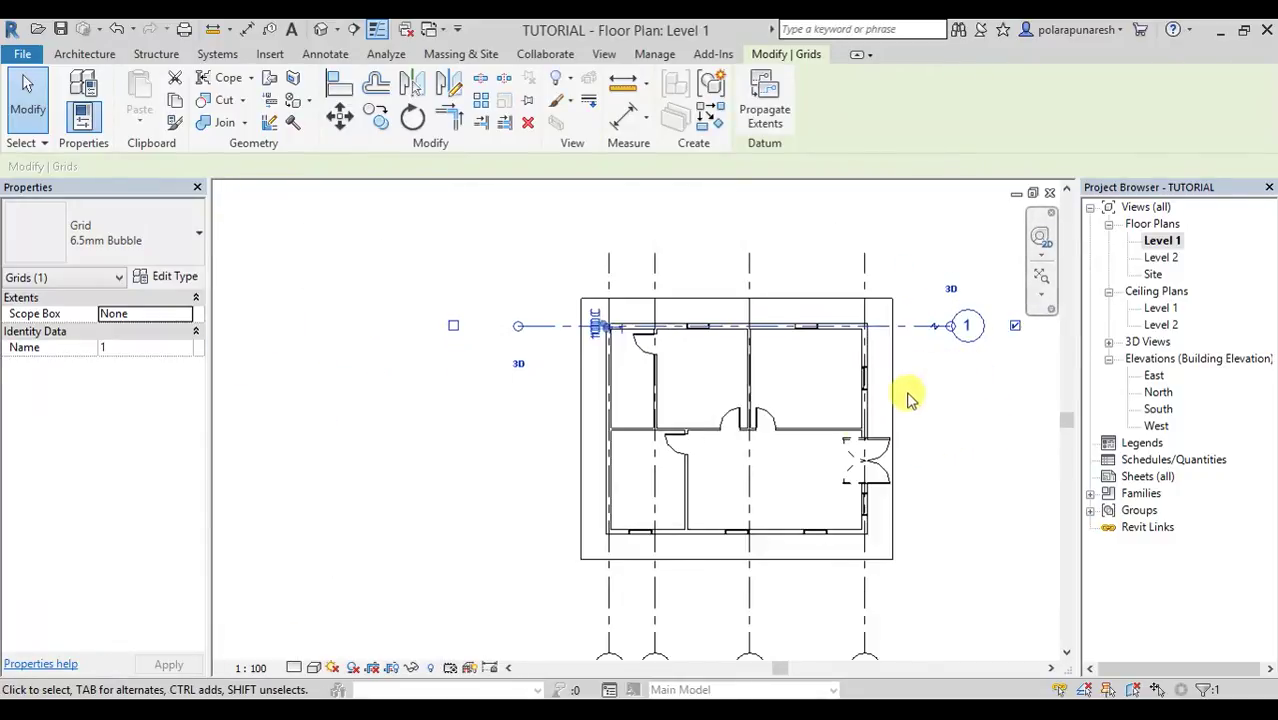
{"action": "scroll", "coordinate": [562, 456], "scroll_direction": "up", "scroll_amount": 1}
{"action": "scroll", "coordinate": [495, 405], "scroll_direction": "up", "scroll_amount": 1}
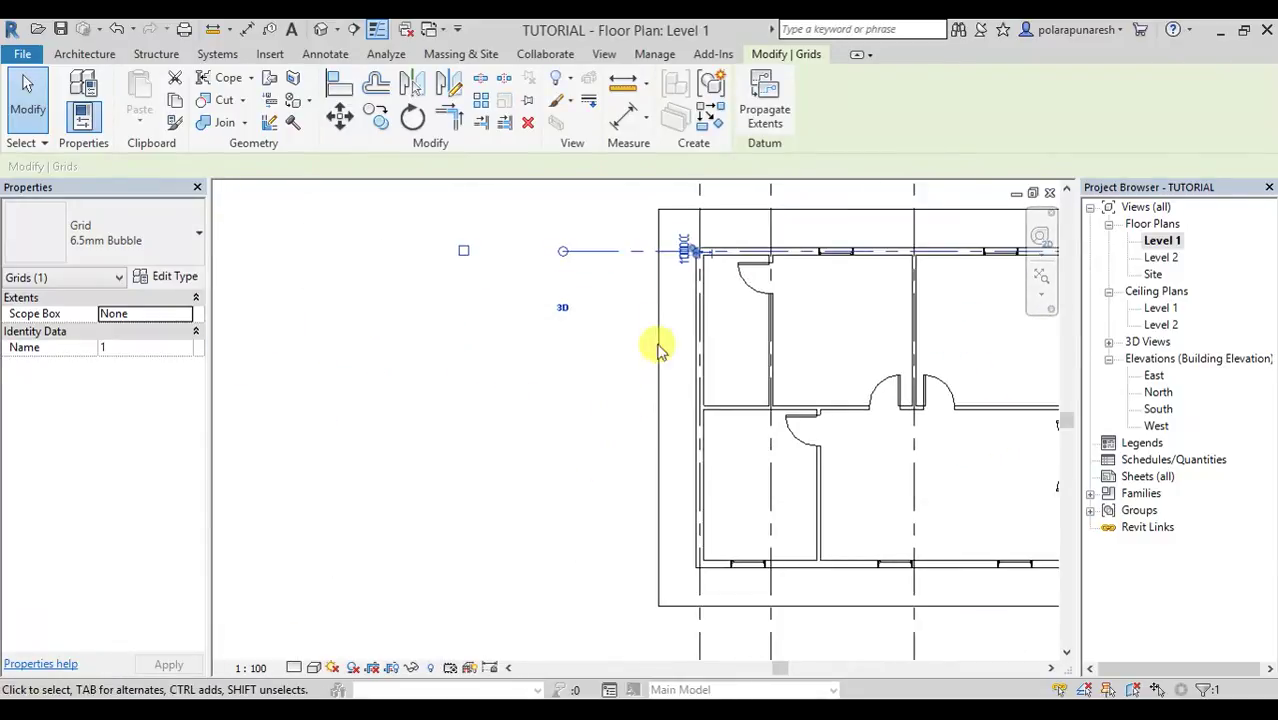
- Draw horizontal grid 2 along the middle wall
{"action": "left_click", "coordinate": [714, 120]}
{"action": "scroll", "coordinate": [602, 394], "scroll_direction": "down", "scroll_amount": 2}
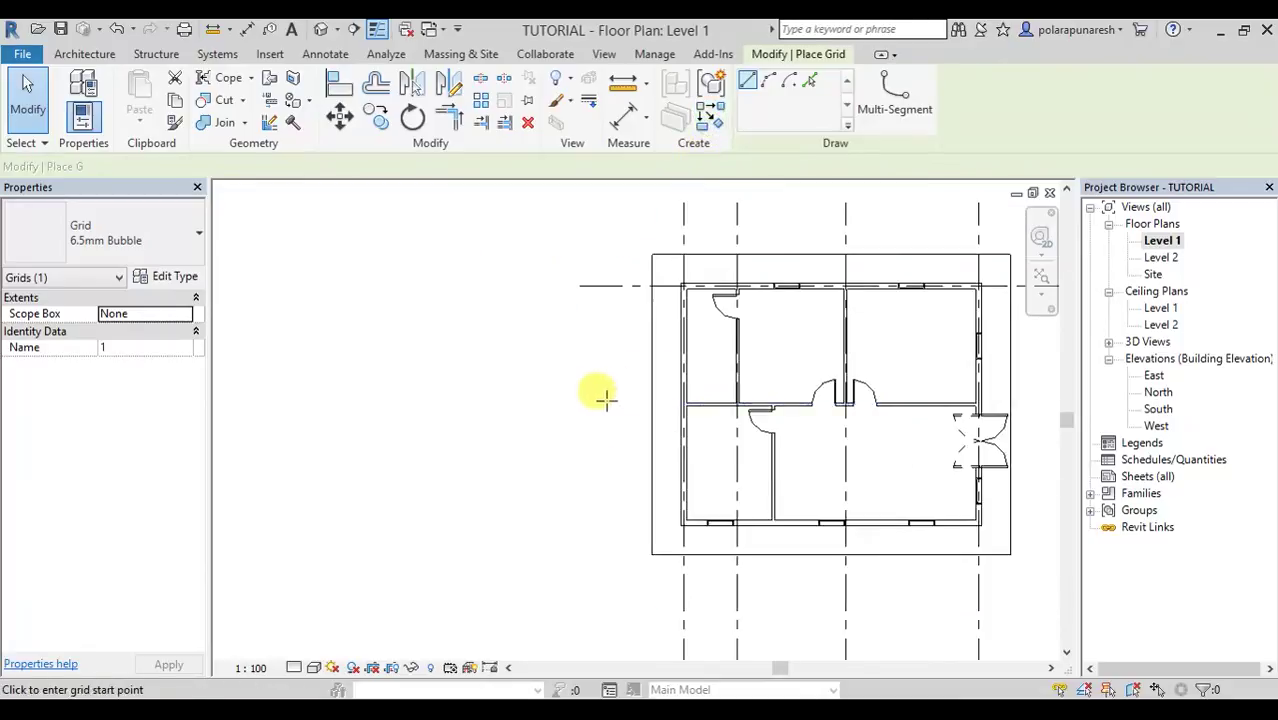
{"action": "scroll", "coordinate": [539, 328], "scroll_direction": "down", "scroll_amount": 1}
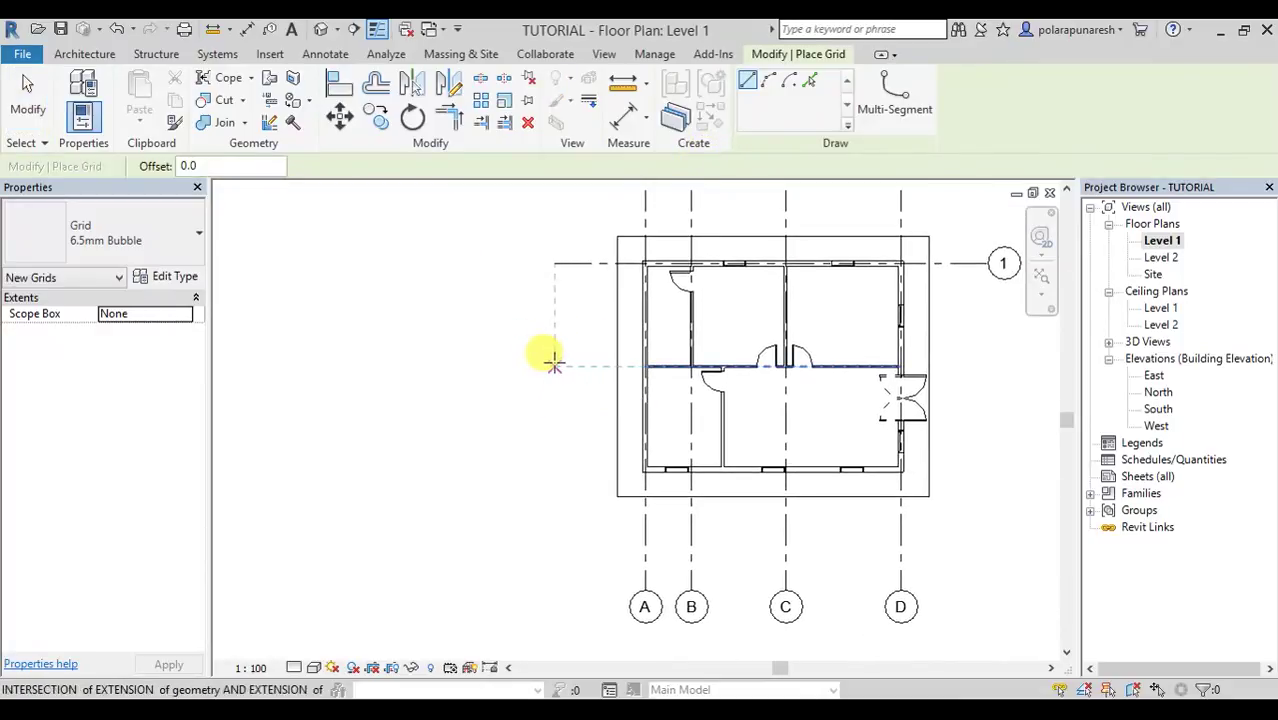
{"action": "left_click", "coordinate": [554, 362]}
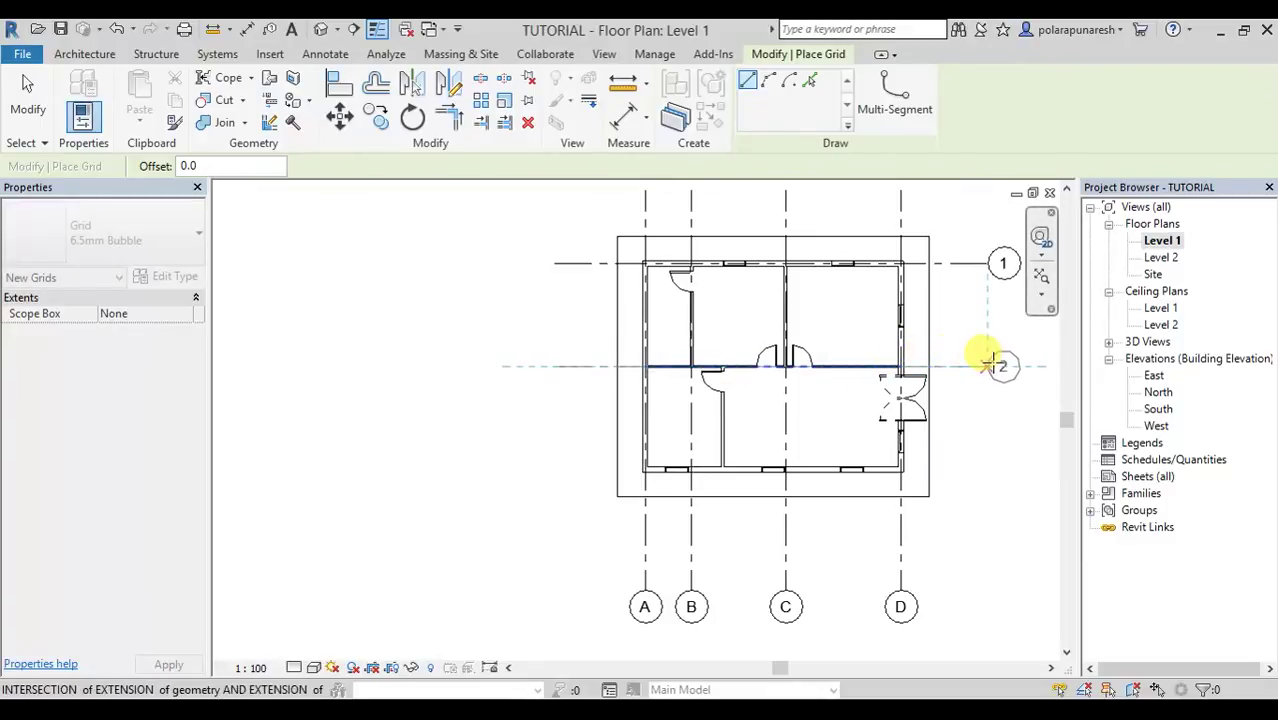
{"action": "left_click", "coordinate": [987, 360]}
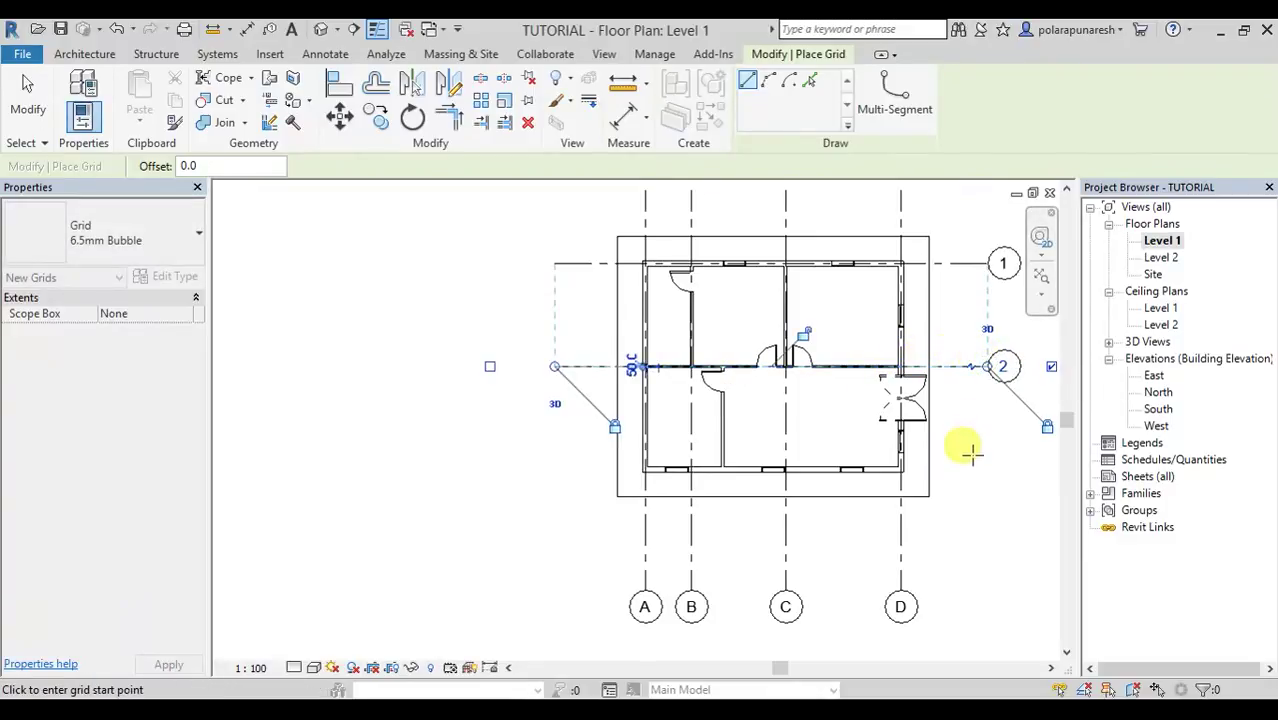
{"action": "scroll", "coordinate": [955, 420], "scroll_direction": "down", "scroll_amount": 3}
{"action": "scroll", "coordinate": [777, 410], "scroll_direction": "up", "scroll_amount": 2}
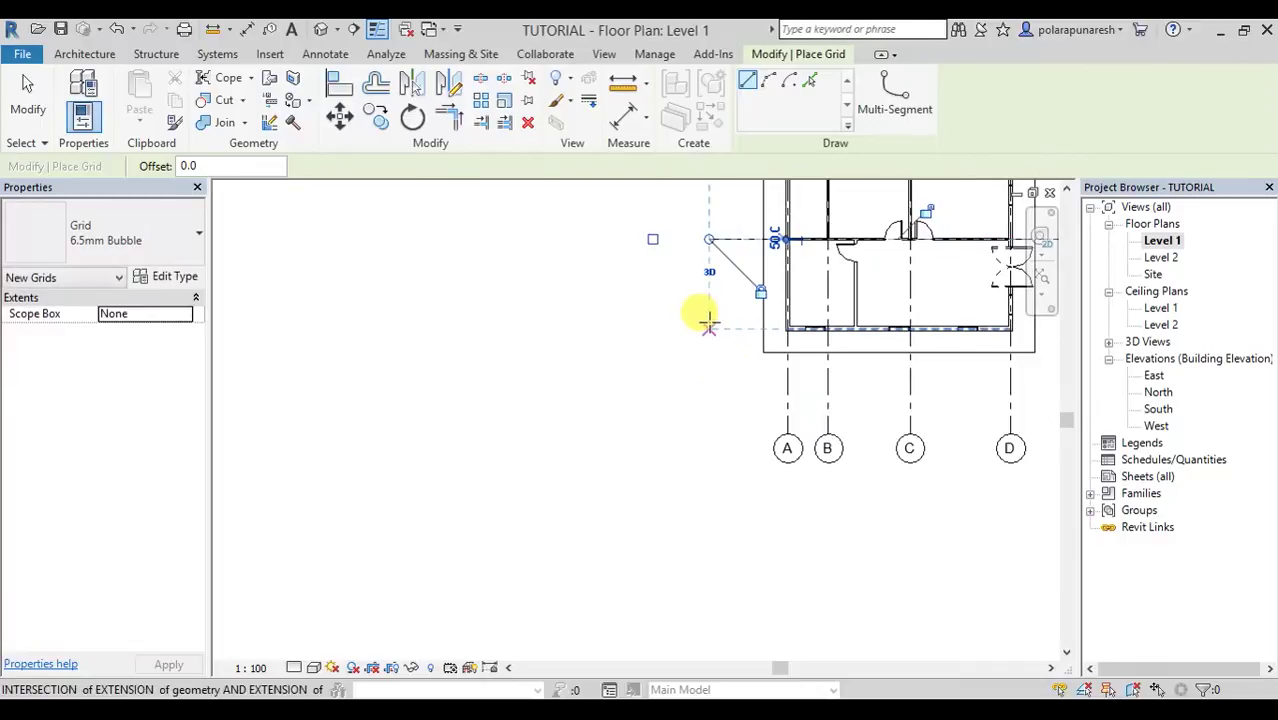
- Draw horizontal grid 3 along the bottom wall
{"action": "left_click", "coordinate": [707, 323]}
{"action": "middle_click_drag", "start_coordinate": [992, 322], "coordinate": [604, 324]}
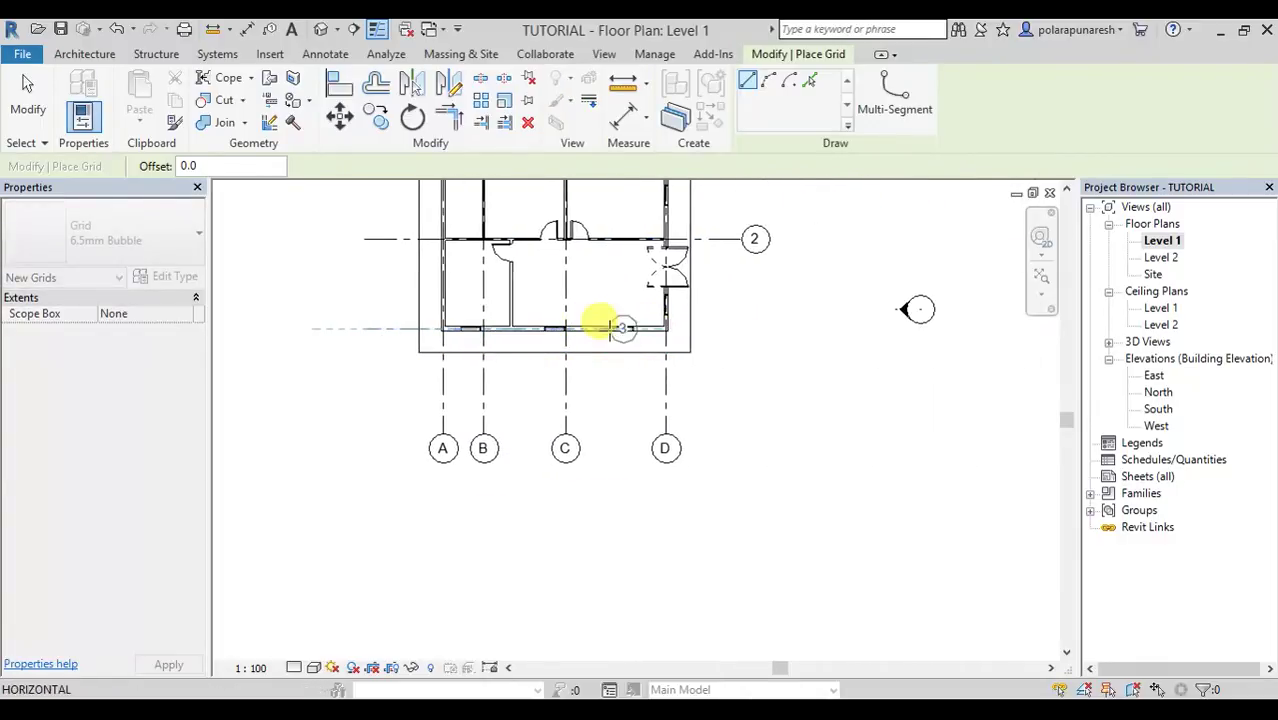
{"action": "left_click", "coordinate": [738, 327]}
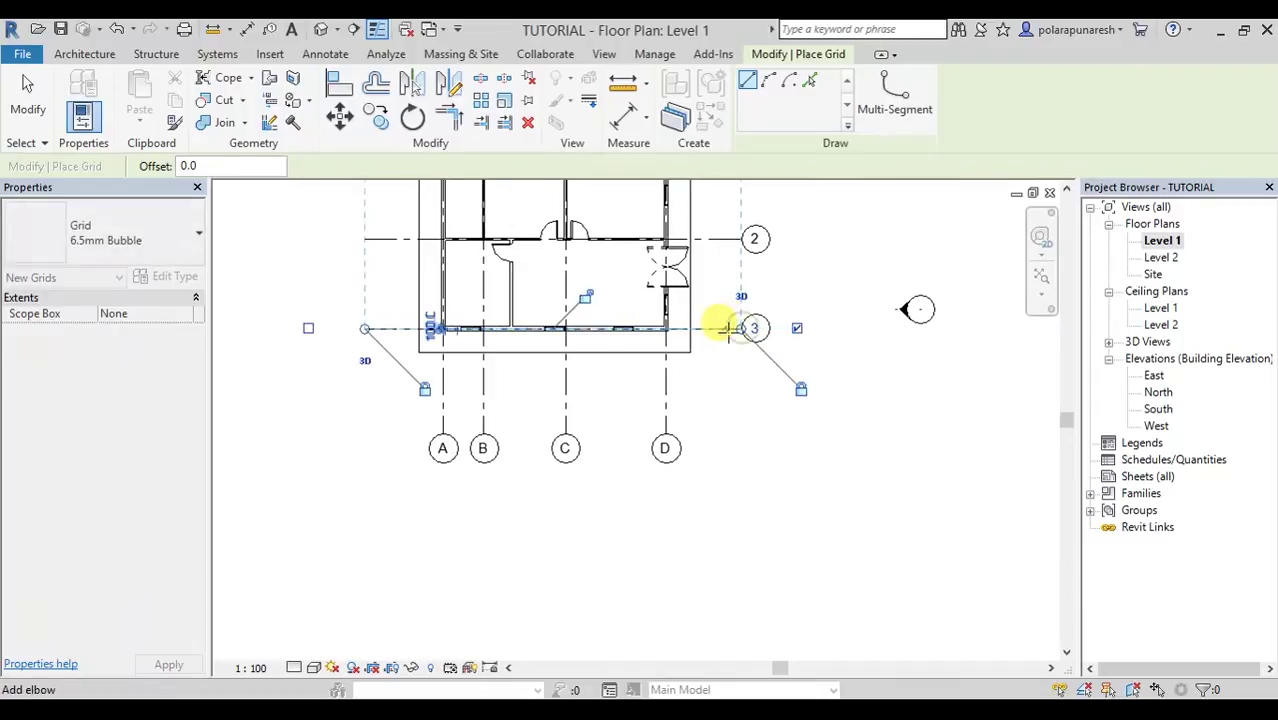
{"action": "scroll", "coordinate": [738, 327], "scroll_direction": "down", "scroll_amount": 2}
{"action": "scroll", "coordinate": [790, 300], "scroll_direction": "down", "scroll_amount": 2}
- Cancel the Grid command from the right-click menu
{"action": "right_click", "coordinate": [822, 290]}
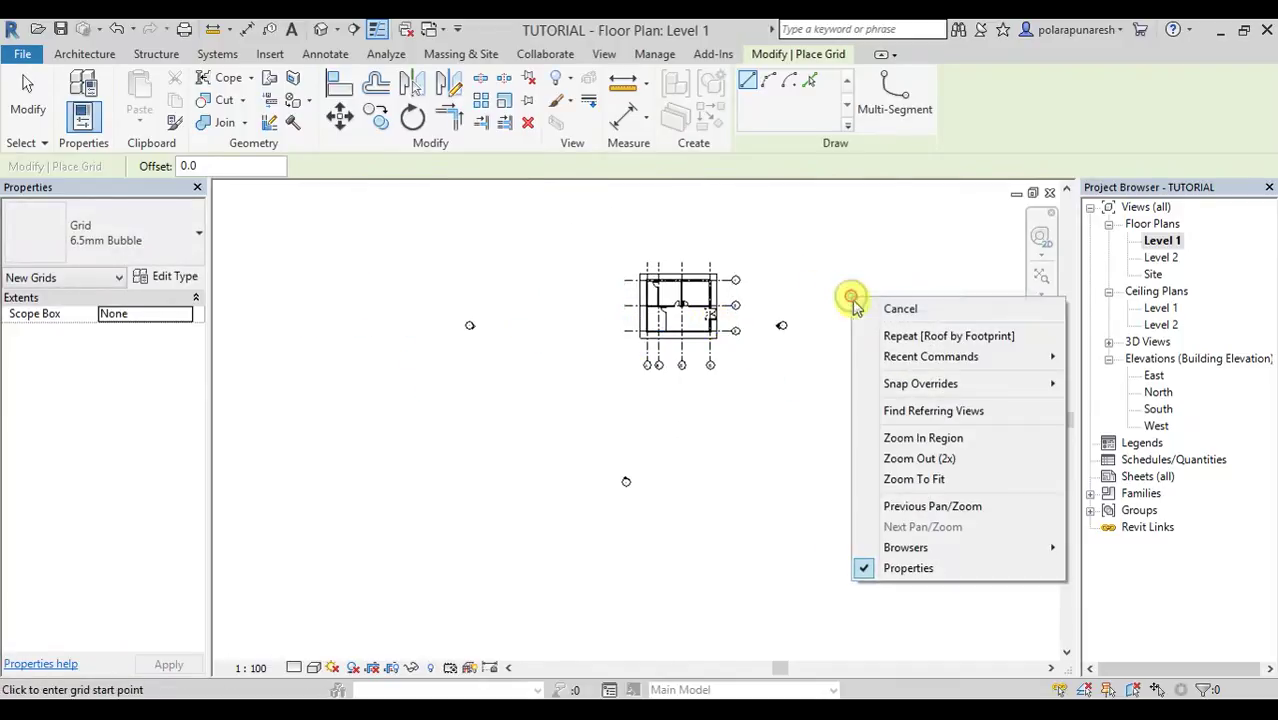
{"action": "left_click", "coordinate": [860, 302]}
{"action": "right_click", "coordinate": [863, 306]}
{"action": "left_click", "coordinate": [873, 316]}
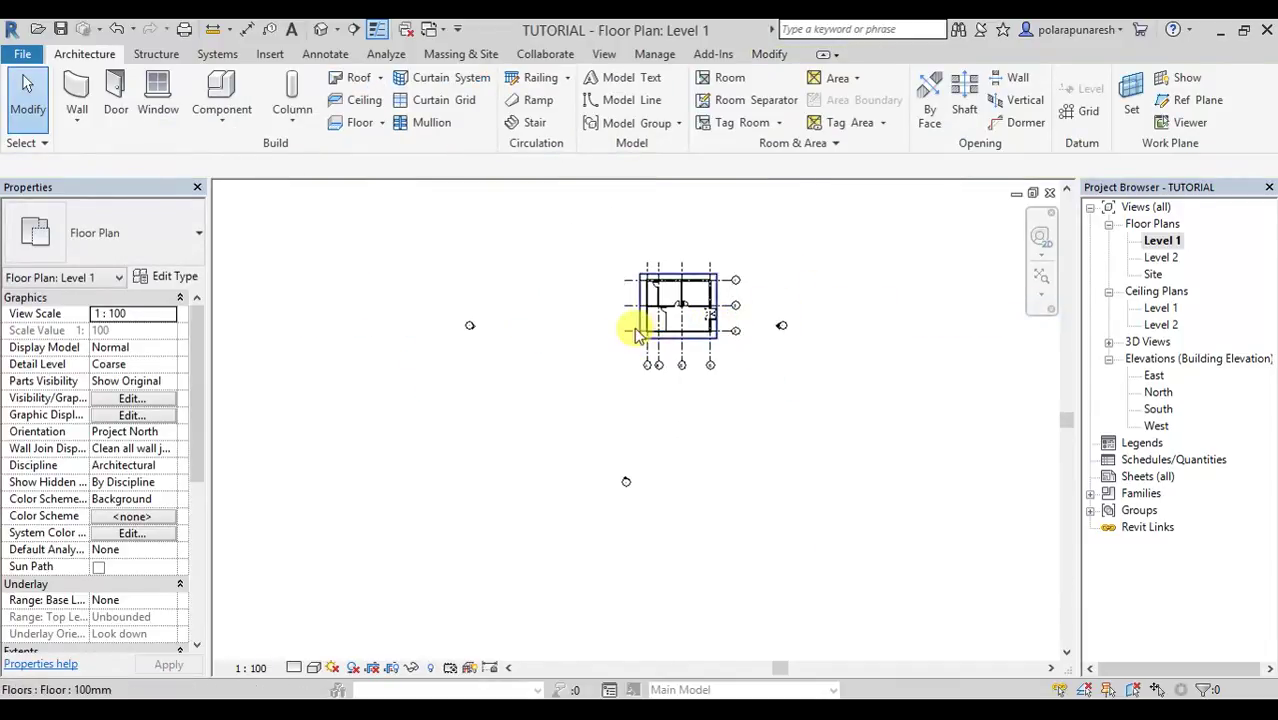
- Zoom and pan around the Level 1 plan to review grids A–D and 1–3
{"action": "scroll", "coordinate": [639, 322], "scroll_direction": "up", "scroll_amount": 2}
{"action": "scroll", "coordinate": [793, 271], "scroll_direction": "up", "scroll_amount": 2}
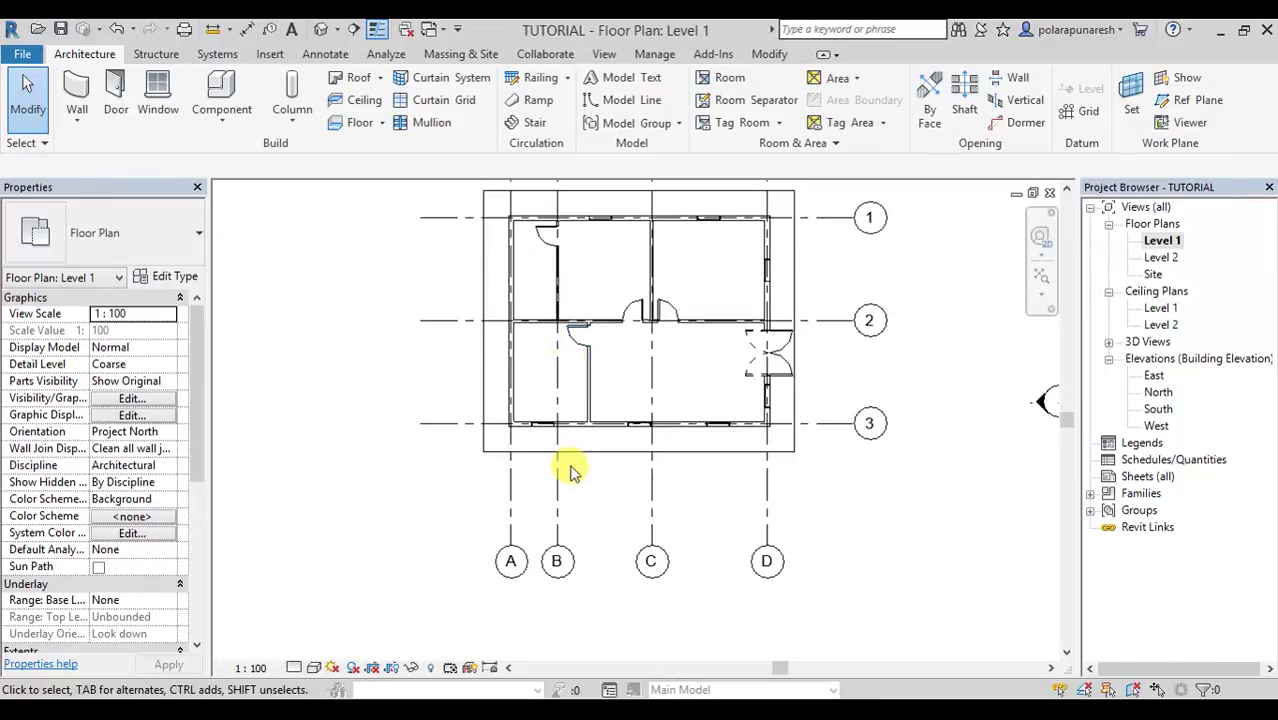
{"action": "scroll", "coordinate": [572, 473], "scroll_direction": "down", "scroll_amount": 2}
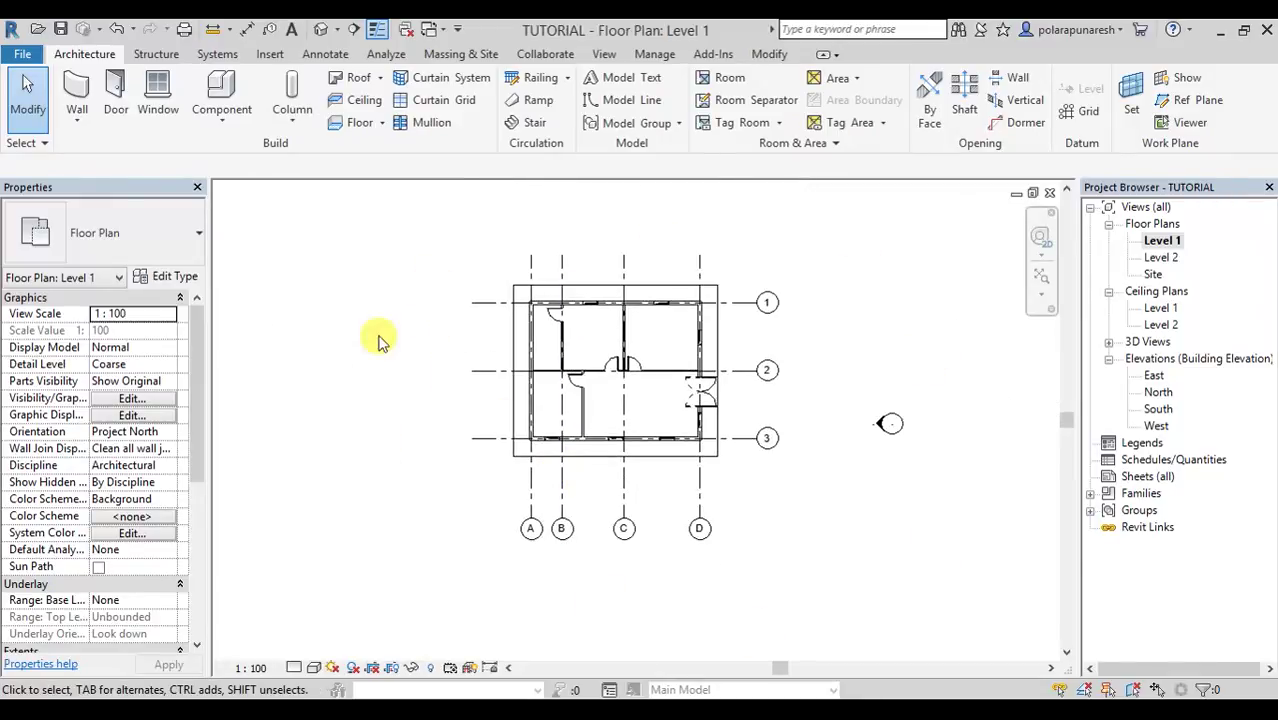
{"action": "scroll", "coordinate": [572, 503], "scroll_direction": "up", "scroll_amount": 2}
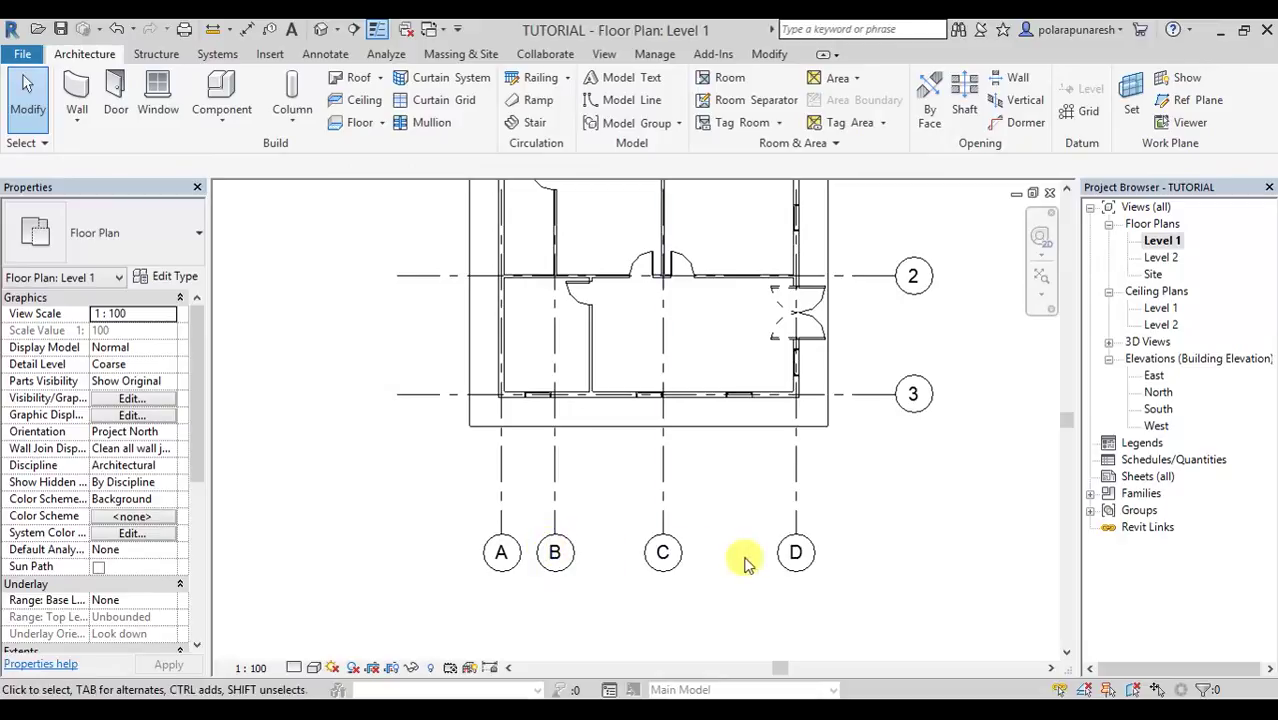
{"action": "scroll", "coordinate": [796, 550], "scroll_direction": "down", "scroll_amount": 2}
{"action": "scroll", "coordinate": [761, 470], "scroll_direction": "up", "scroll_amount": 2}
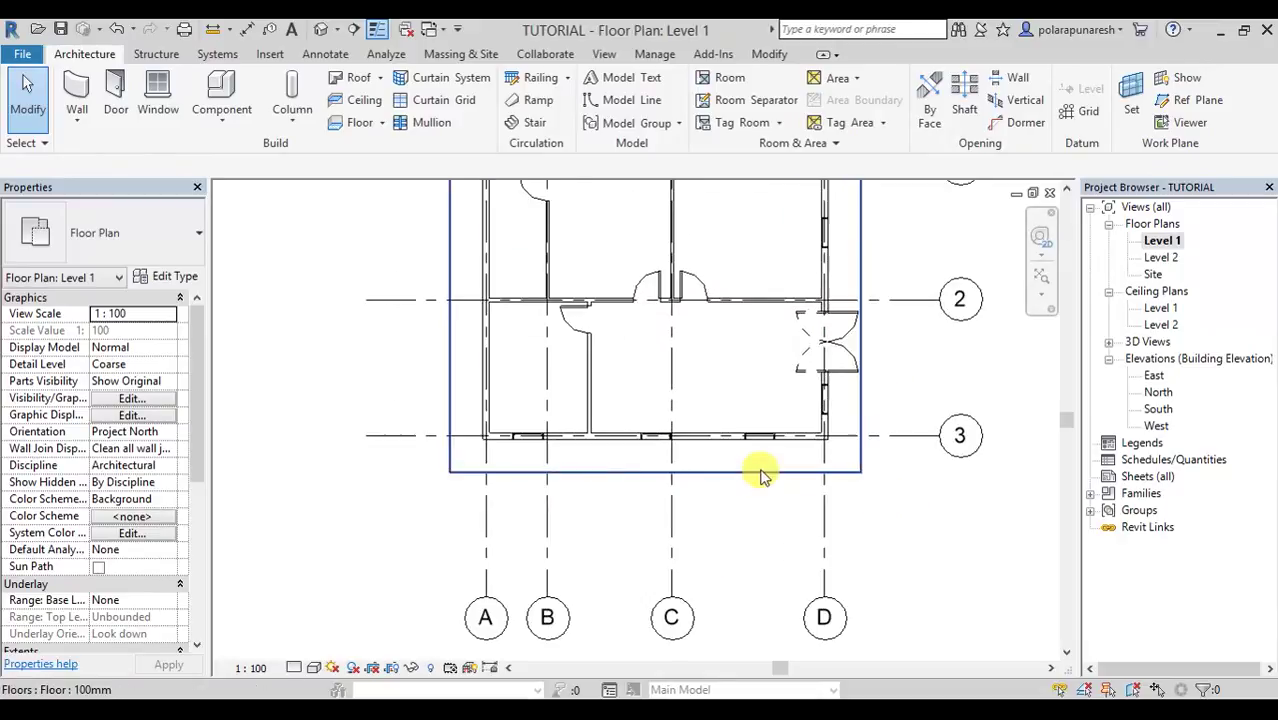
{"action": "scroll", "coordinate": [764, 479], "scroll_direction": "down", "scroll_amount": 2}
{"action": "middle_click_drag", "start_coordinate": [764, 479], "coordinate": [613, 484]}
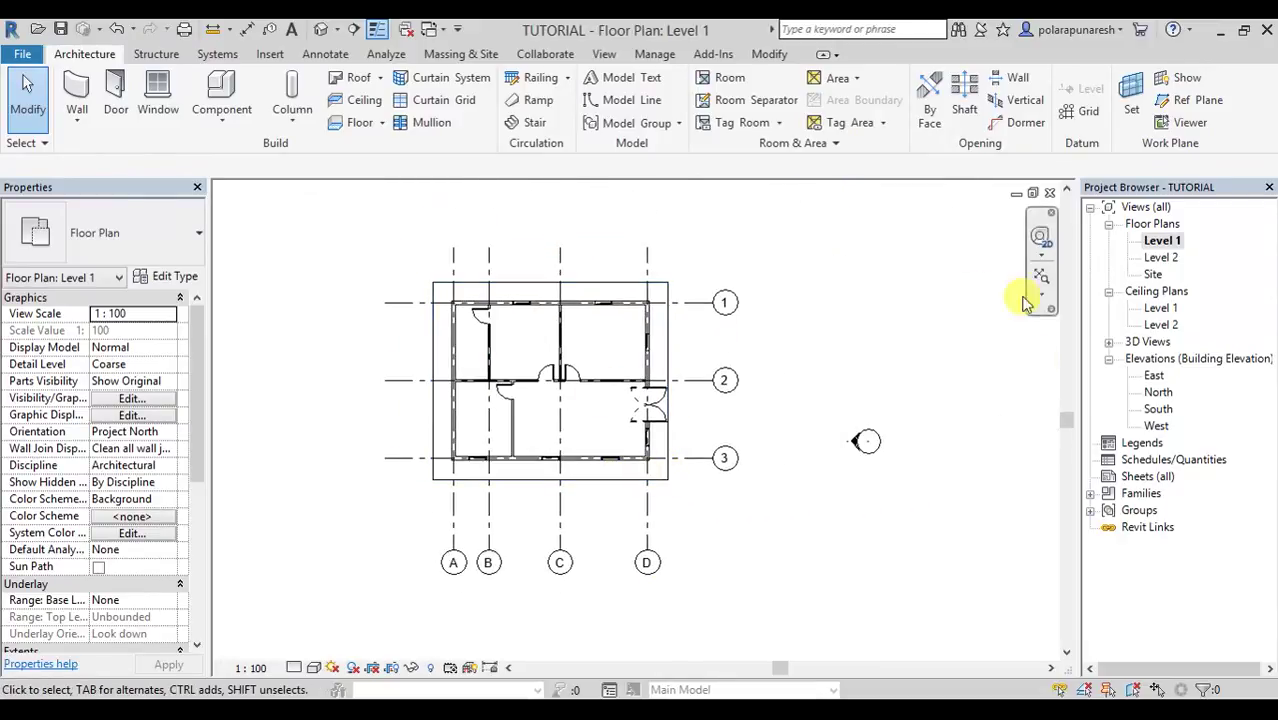
{"action": "scroll", "coordinate": [775, 471], "scroll_direction": "down", "scroll_amount": 2}
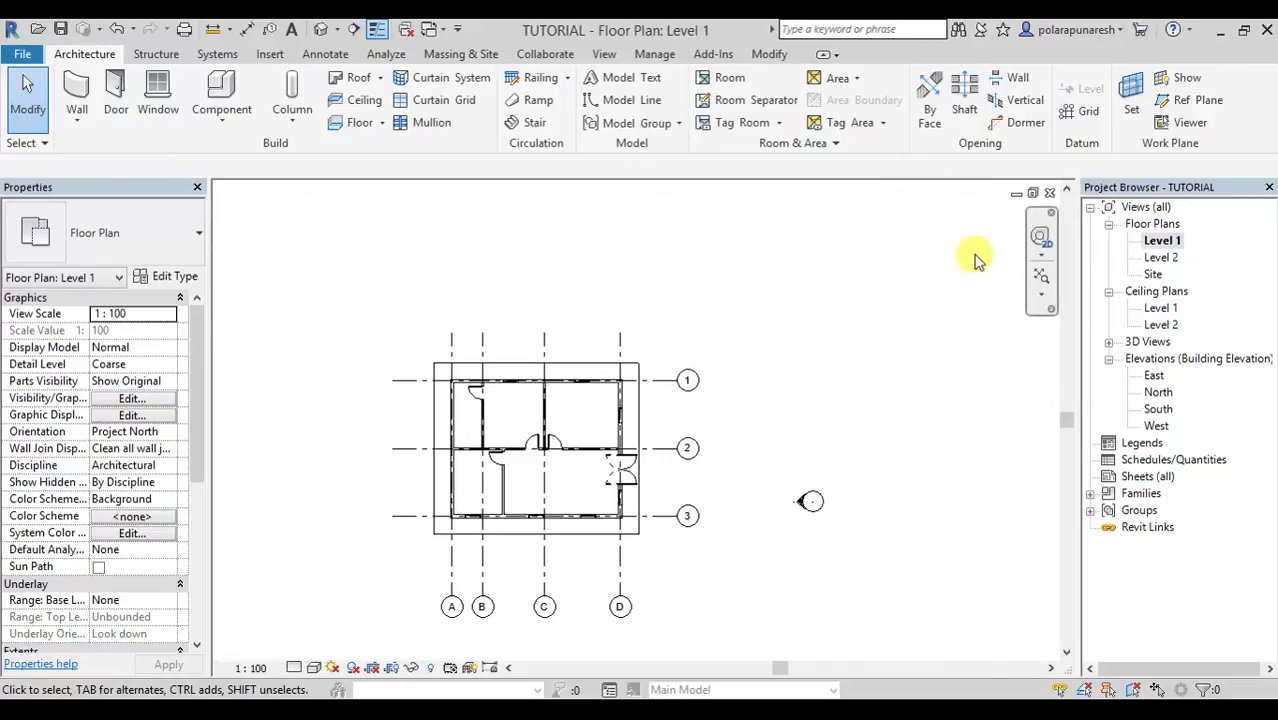
- Open the East elevation and frame Level 1 at 0 and Level 2 at 4000
{"action": "double_click", "coordinate": [1154, 376]}
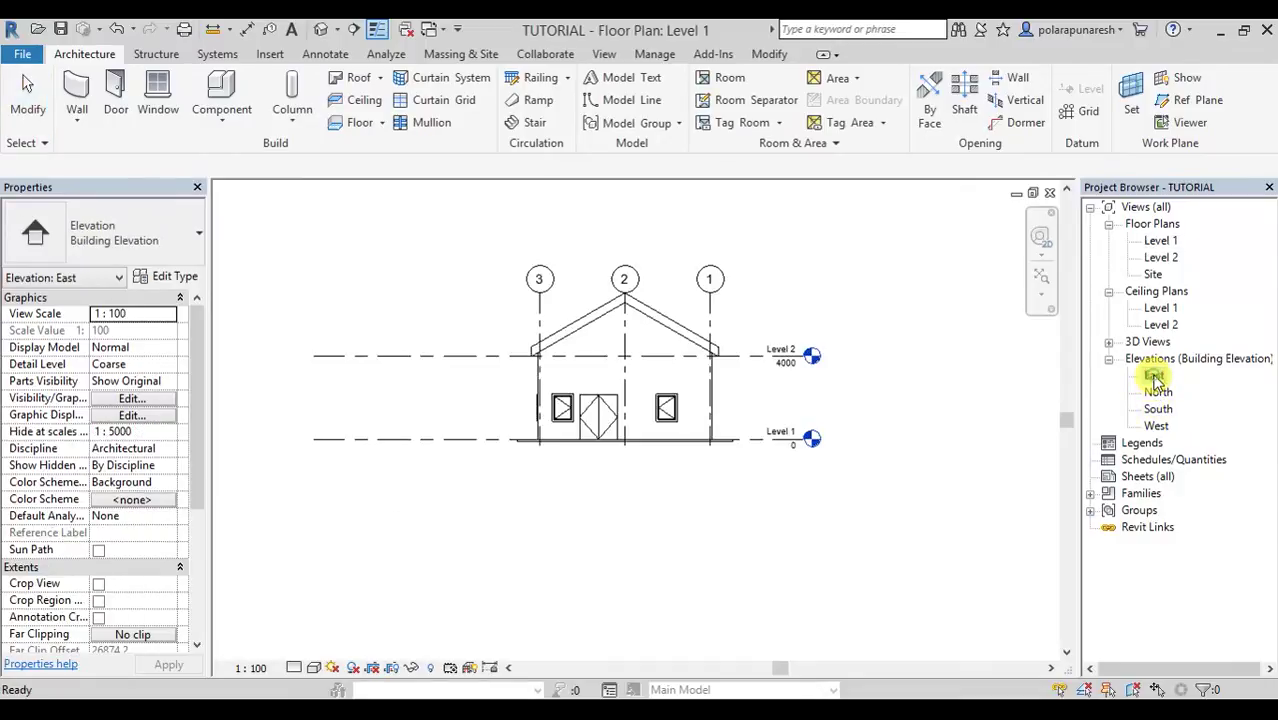
{"action": "scroll", "coordinate": [761, 414], "scroll_direction": "up", "scroll_amount": 3}
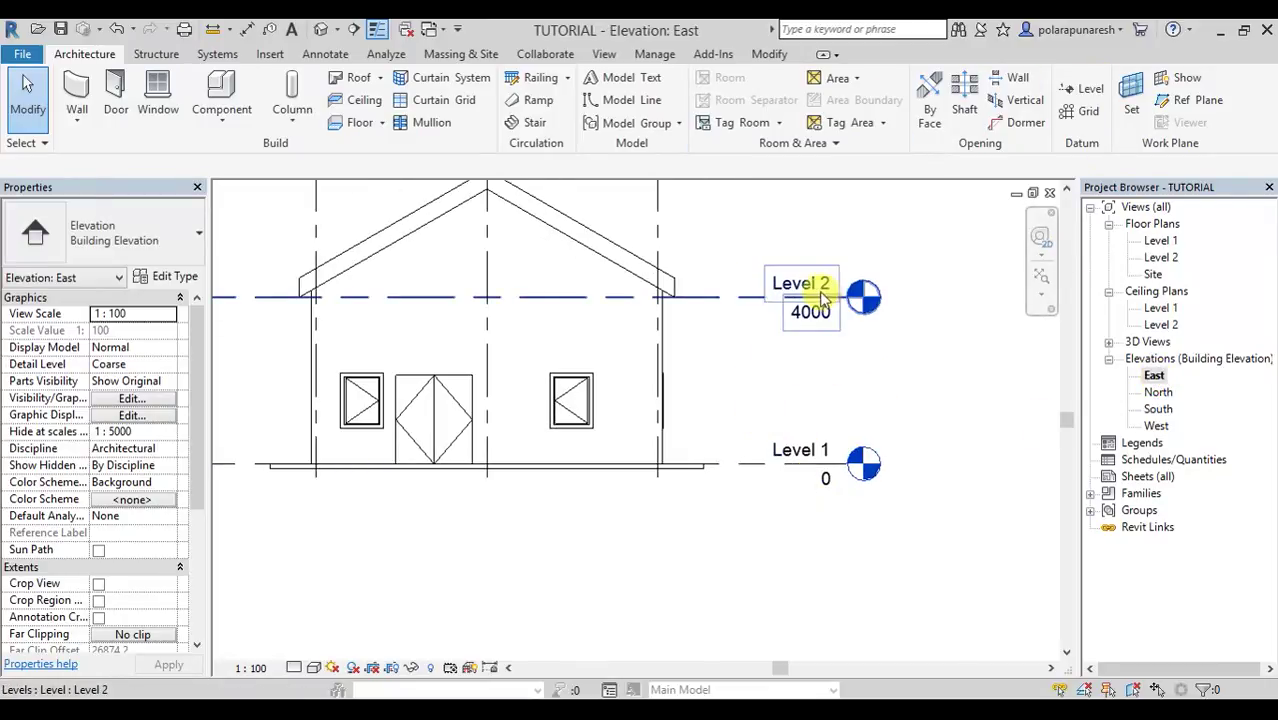
{"action": "scroll", "coordinate": [760, 275], "scroll_direction": "down", "scroll_amount": 3}
{"action": "middle_click_drag", "start_coordinate": [736, 262], "coordinate": [745, 347]}
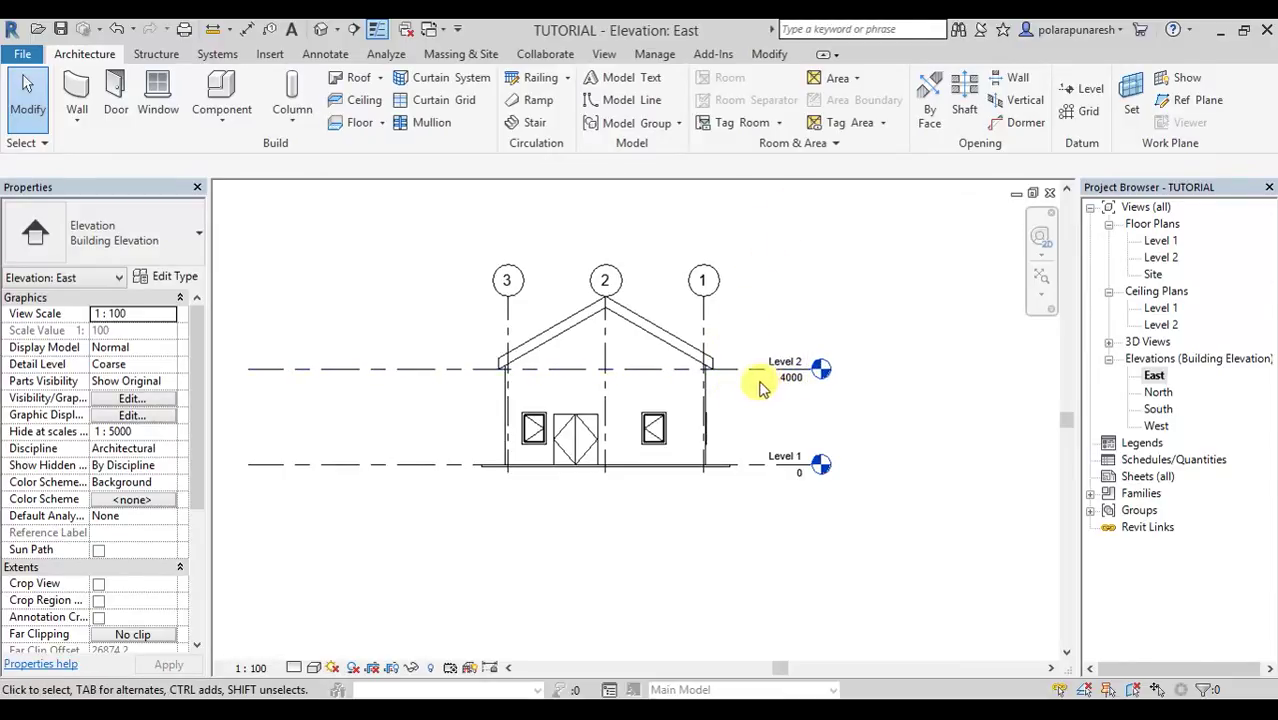
- Start the Level tool in Pick Lines mode with a 4000.0 offset
{"action": "left_click", "coordinate": [1083, 92]}
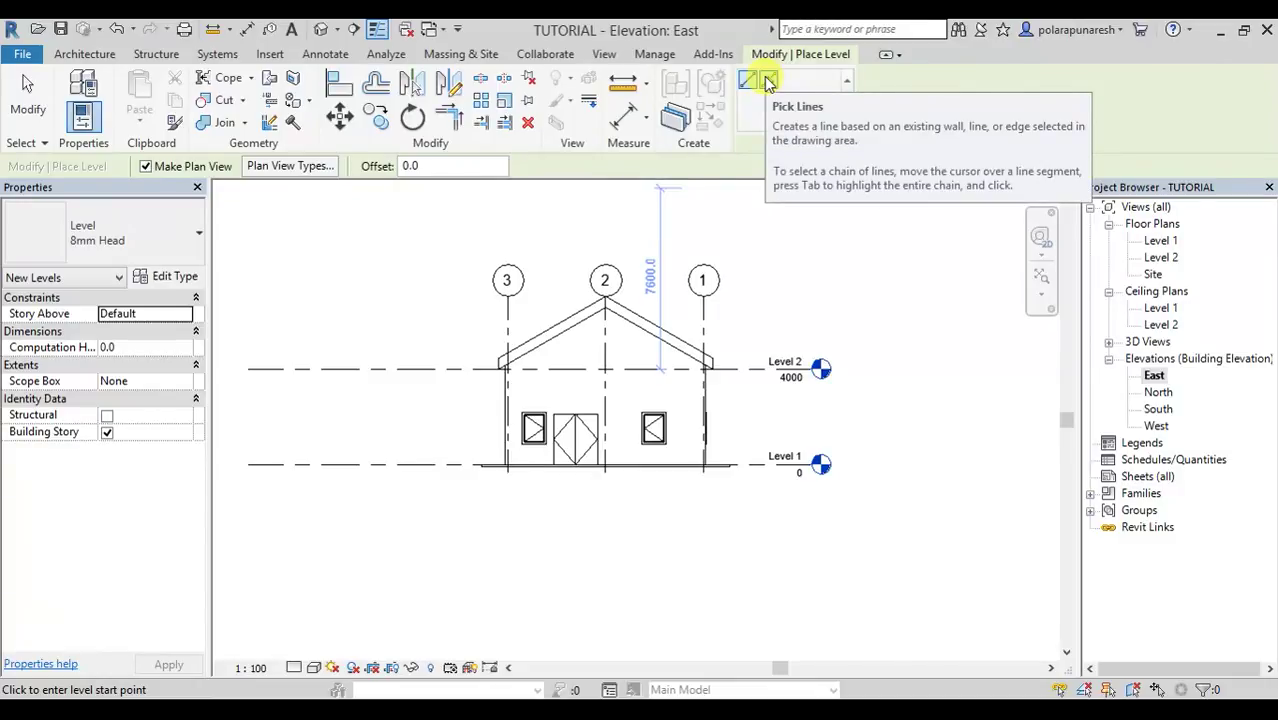
{"action": "left_click", "coordinate": [768, 82]}
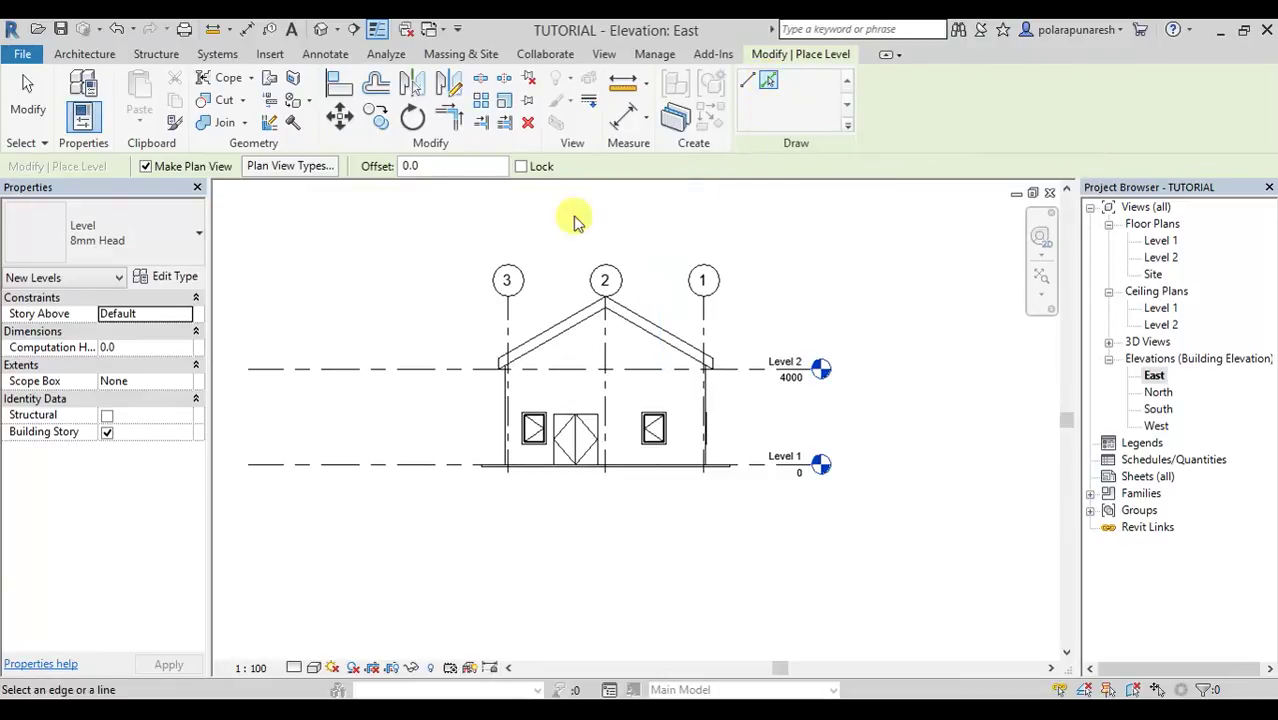
{"action": "double_click", "coordinate": [432, 165]}
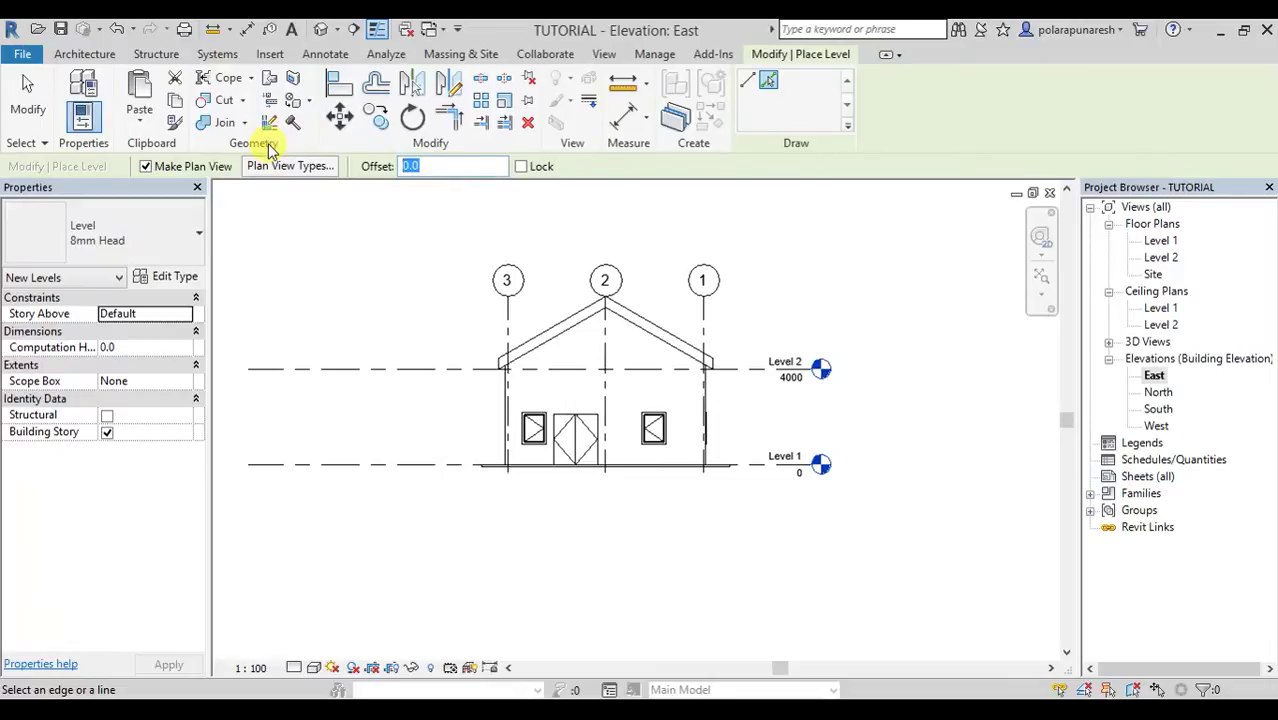
{"action": "type", "text": "4000.0"}
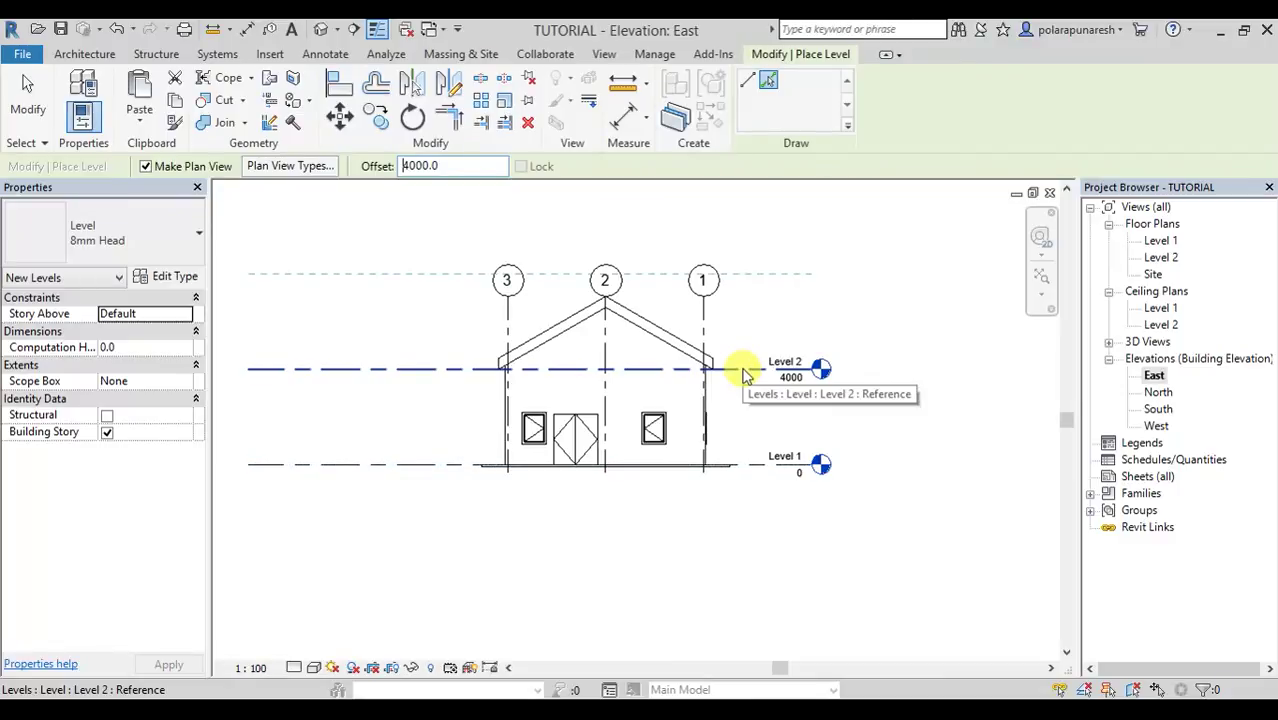
- Pick Levels 2, 3 and 4 in turn to create Levels 3–5 at 8000, 12000, 16000
{"action": "left_click", "coordinate": [742, 371]}
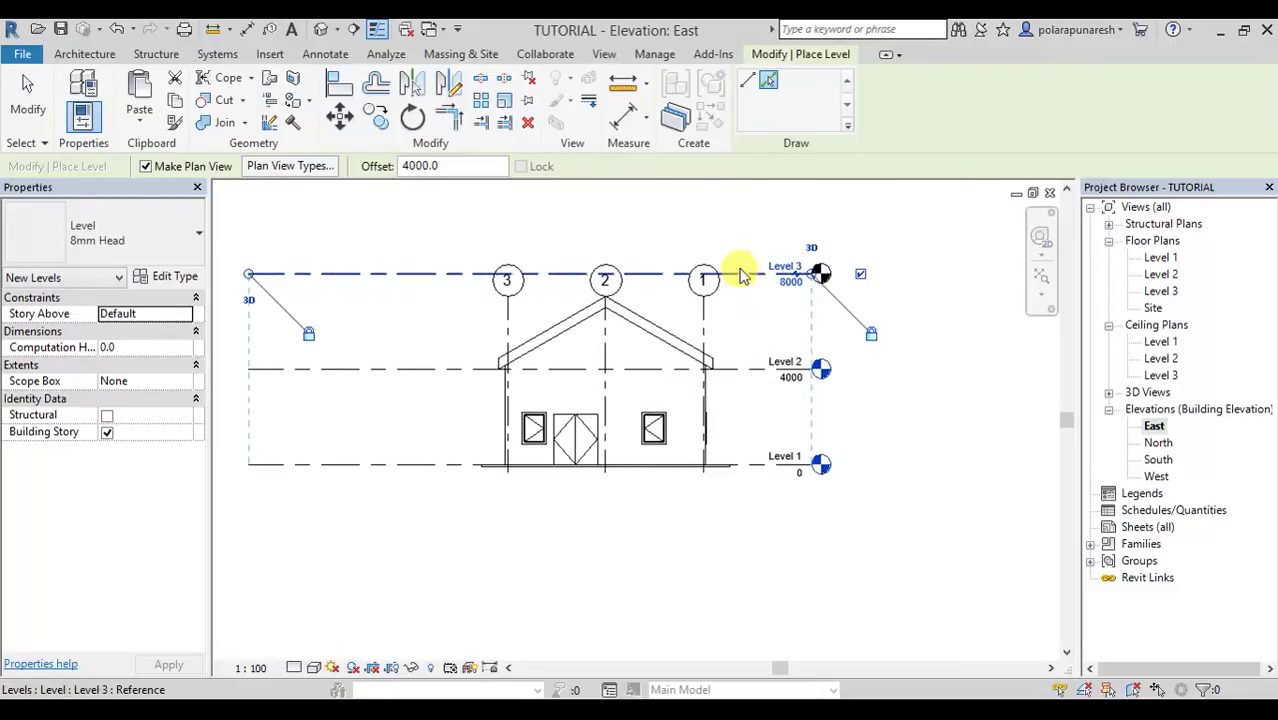
{"action": "middle_click_drag", "start_coordinate": [740, 258], "coordinate": [745, 375]}
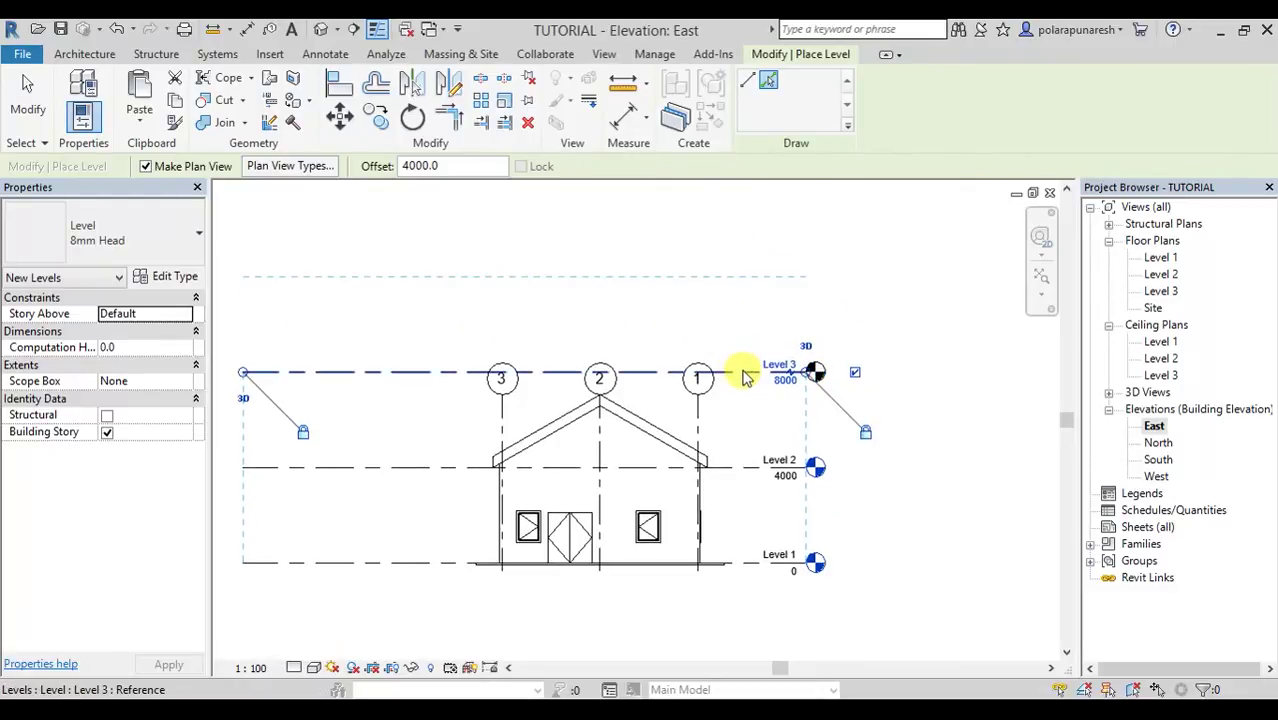
{"action": "left_click", "coordinate": [740, 368]}
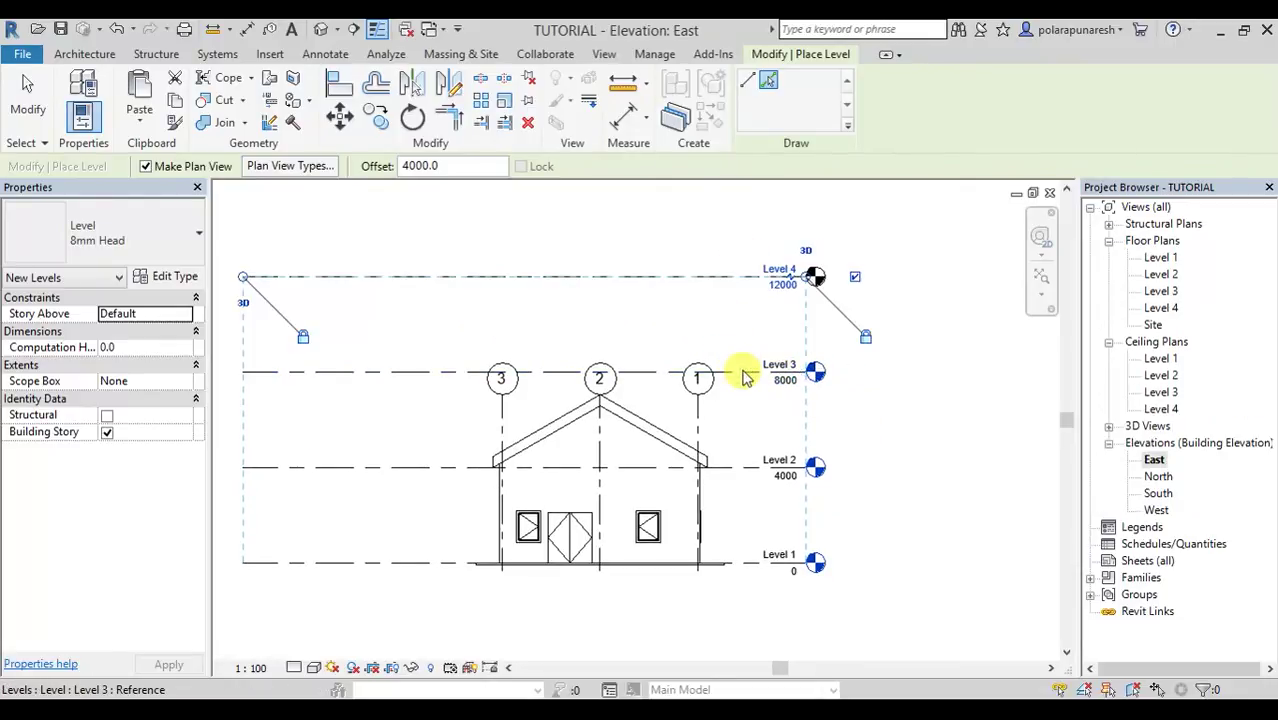
{"action": "left_click", "coordinate": [736, 271]}
{"action": "scroll", "coordinate": [736, 271], "scroll_direction": "down", "scroll_amount": 1}
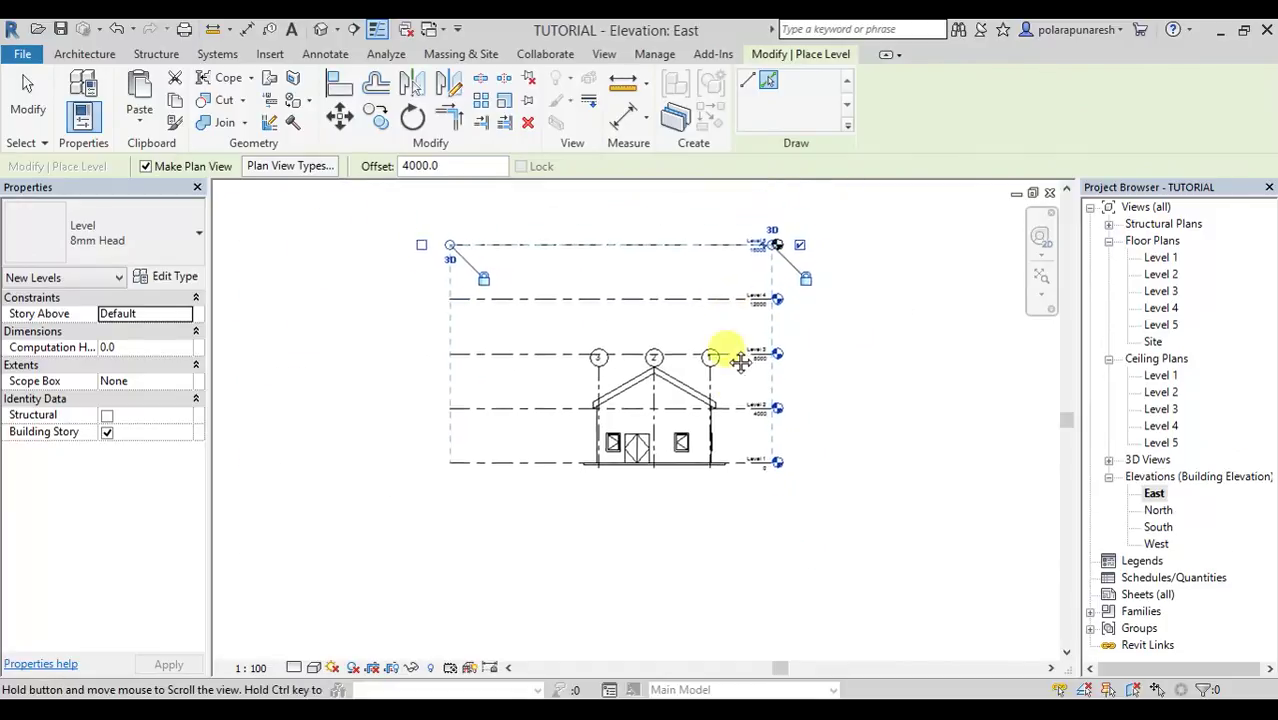
{"action": "mouse_move", "coordinate": [736, 300]}
{"action": "middle_mouse_down"}
{"action": "mouse_move", "coordinate": [729, 419]}
{"action": "mouse_move", "coordinate": [730, 345]}
{"action": "middle_mouse_up"}
{"action": "scroll", "coordinate": [799, 414], "scroll_direction": "down", "scroll_amount": 1}
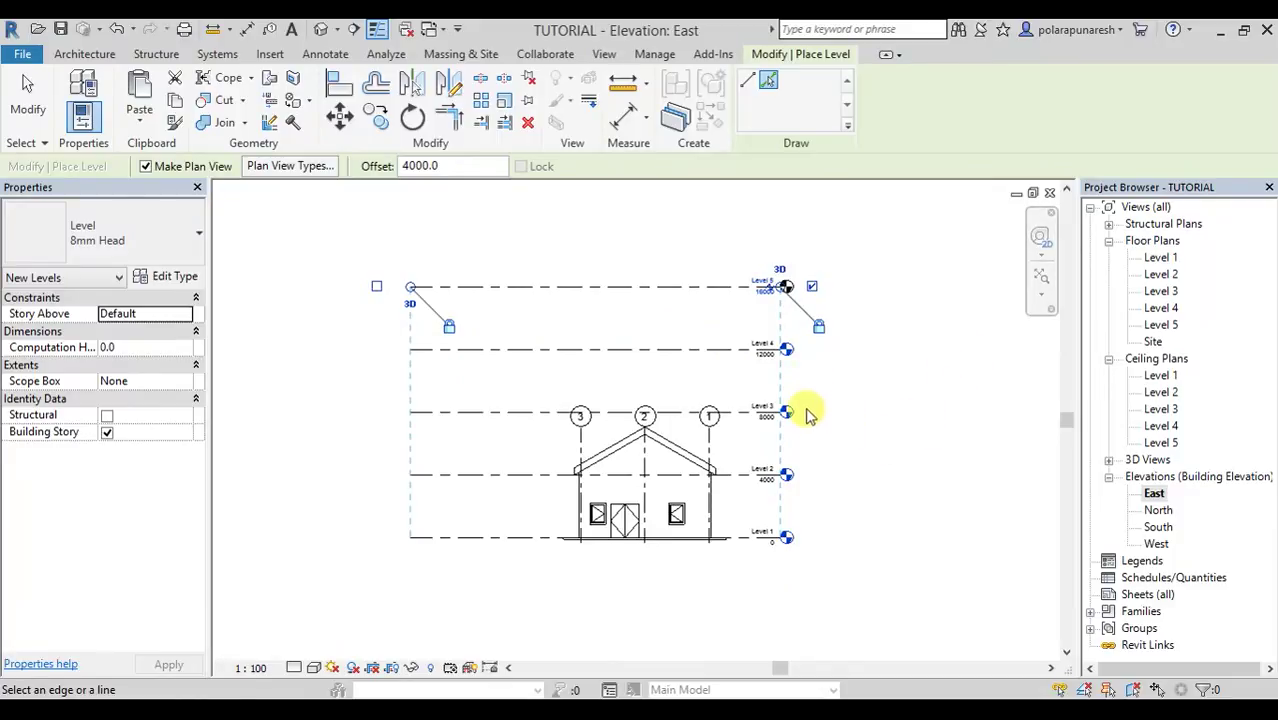
{"action": "scroll", "coordinate": [857, 374], "scroll_direction": "up", "scroll_amount": 1}
{"action": "scroll", "coordinate": [857, 374], "scroll_direction": "down", "scroll_amount": 1}
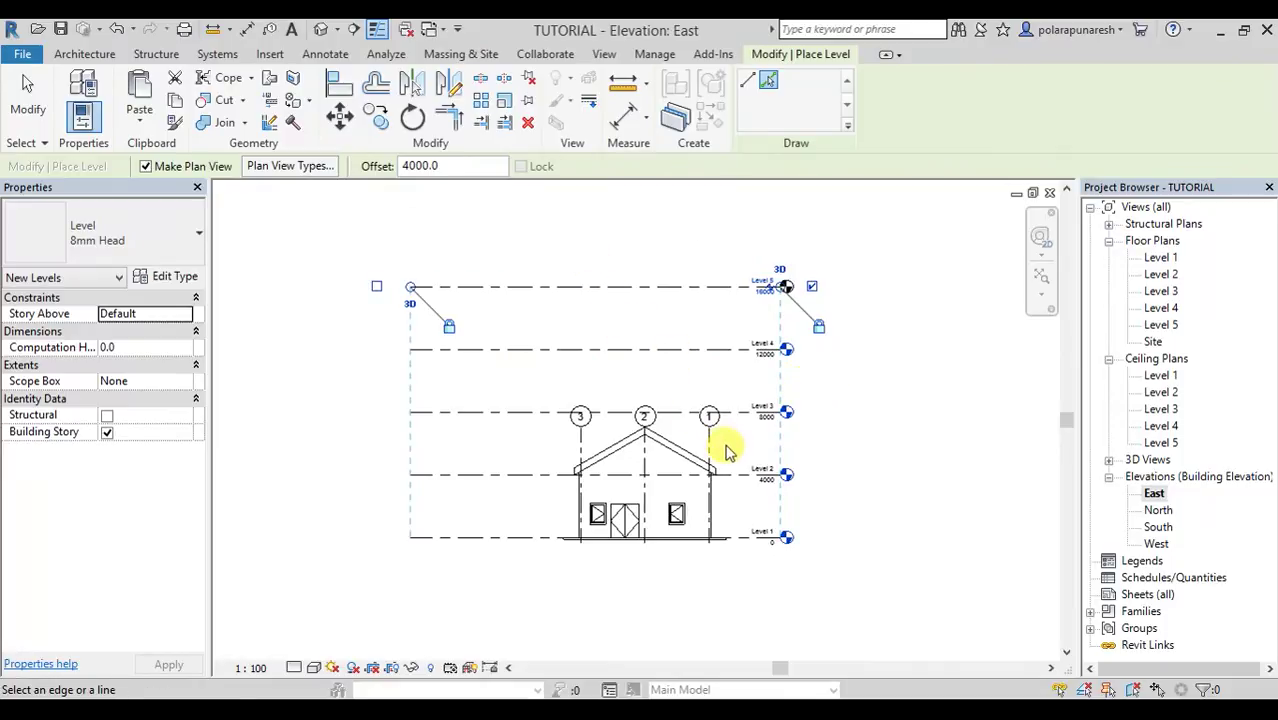
{"action": "scroll", "coordinate": [735, 468], "scroll_direction": "down", "scroll_amount": 1}
{"action": "scroll", "coordinate": [736, 472], "scroll_direction": "down", "scroll_amount": 2}
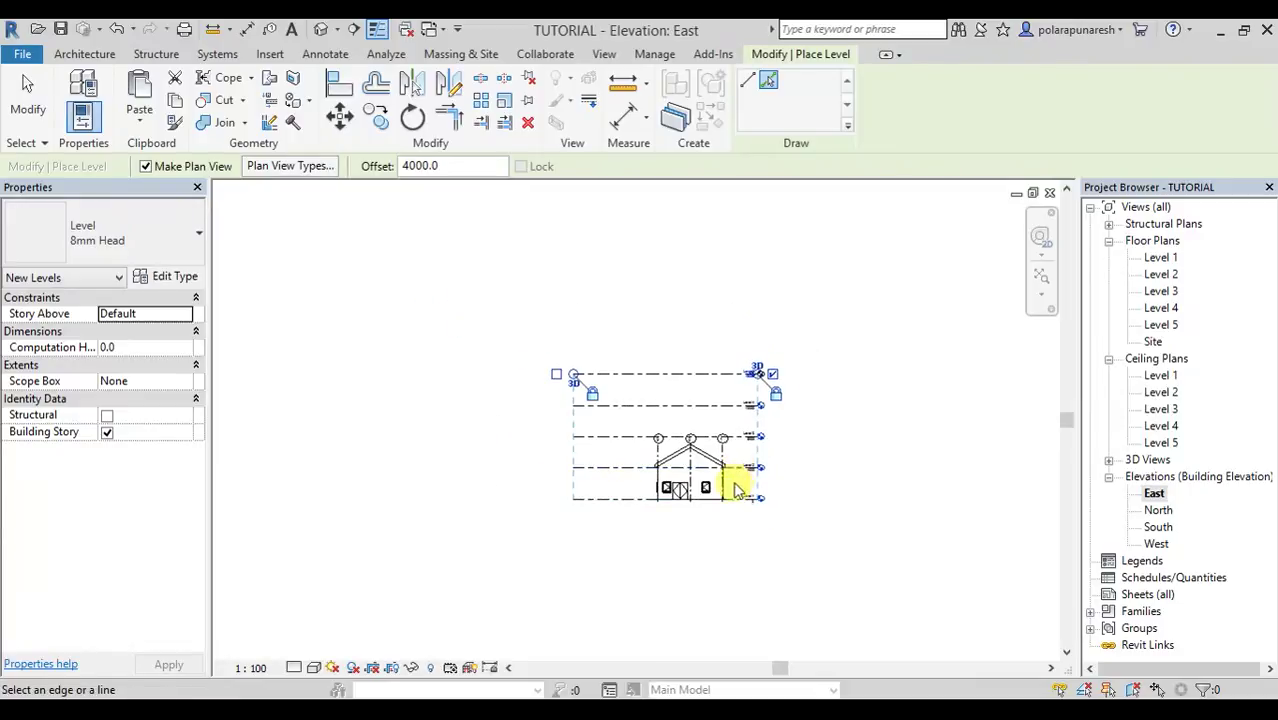